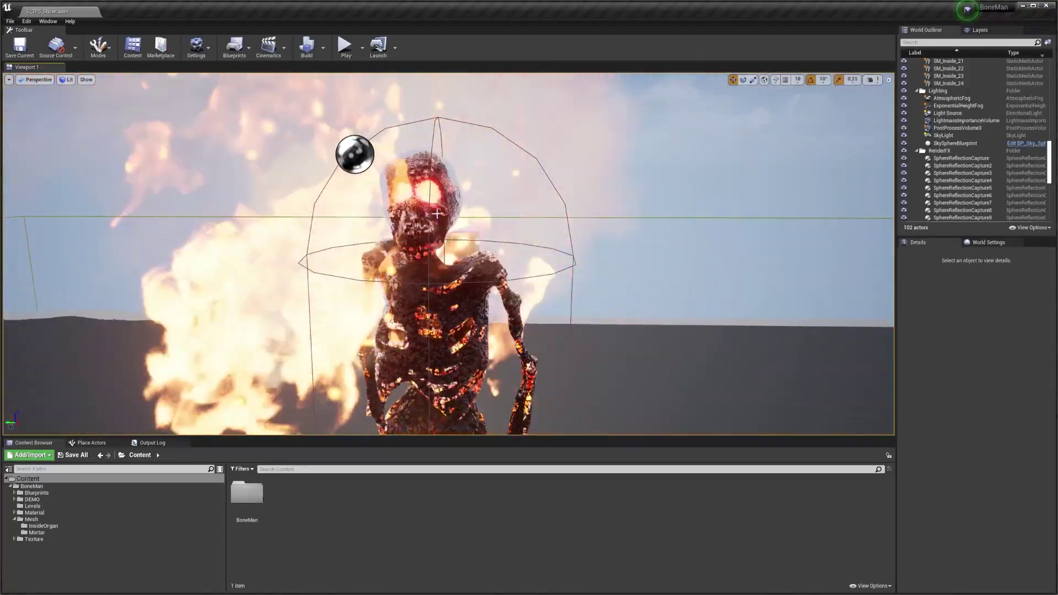
# Select the burning BoneMan, collapse its Details setting groups, then re-expand Modular Settings.
pyautogui.click(437, 214)
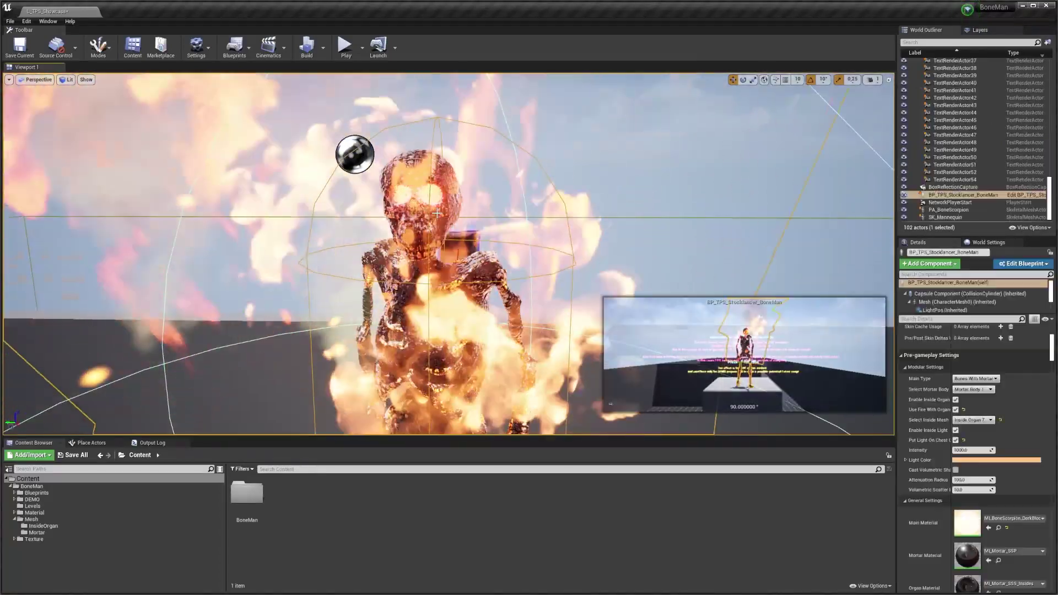
pyautogui.click(906, 367)
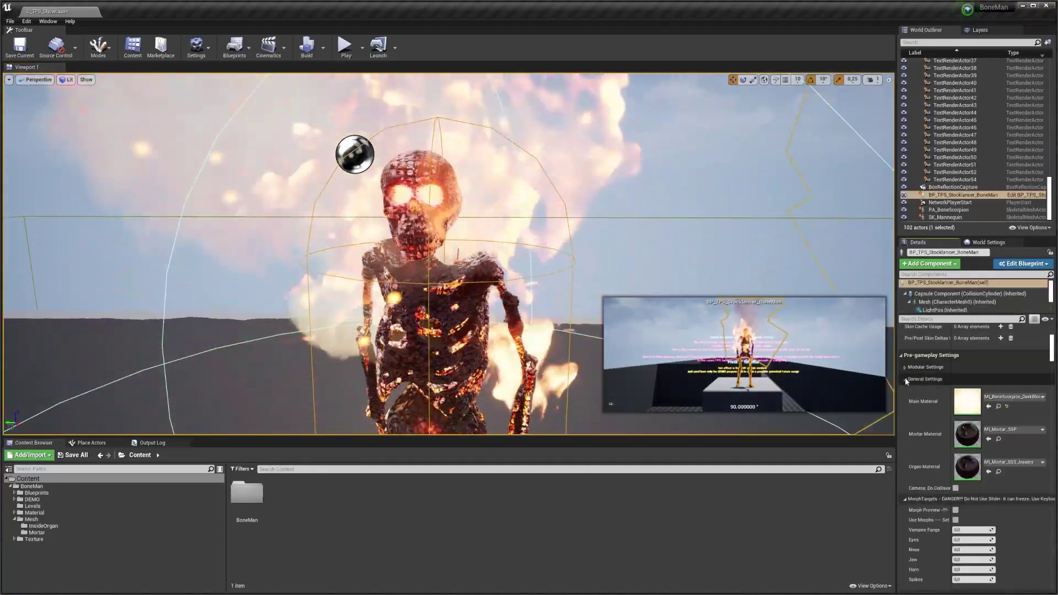
pyautogui.click(905, 380)
pyautogui.click(906, 390)
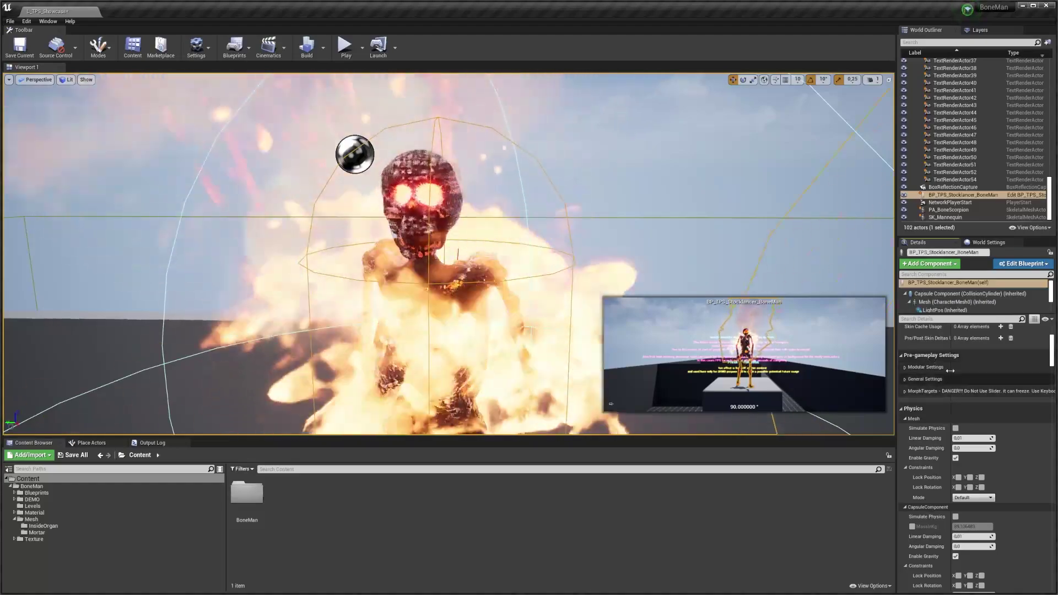
pyautogui.click(915, 367)
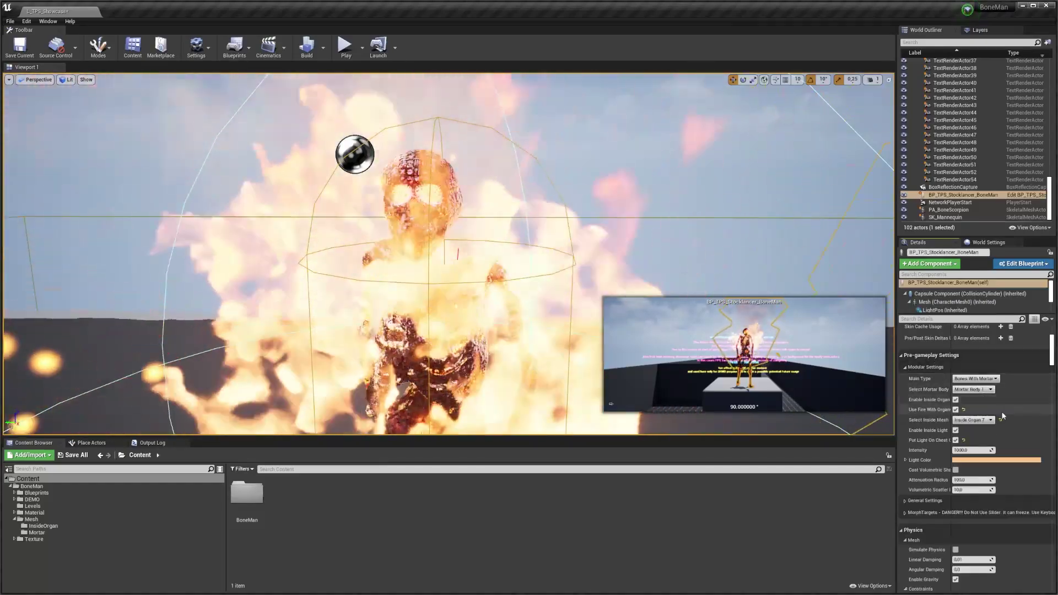
# Reset Select Inside Mesh to its default Inside Organ 1 and view the whole skeleton.
pyautogui.click(1001, 420)
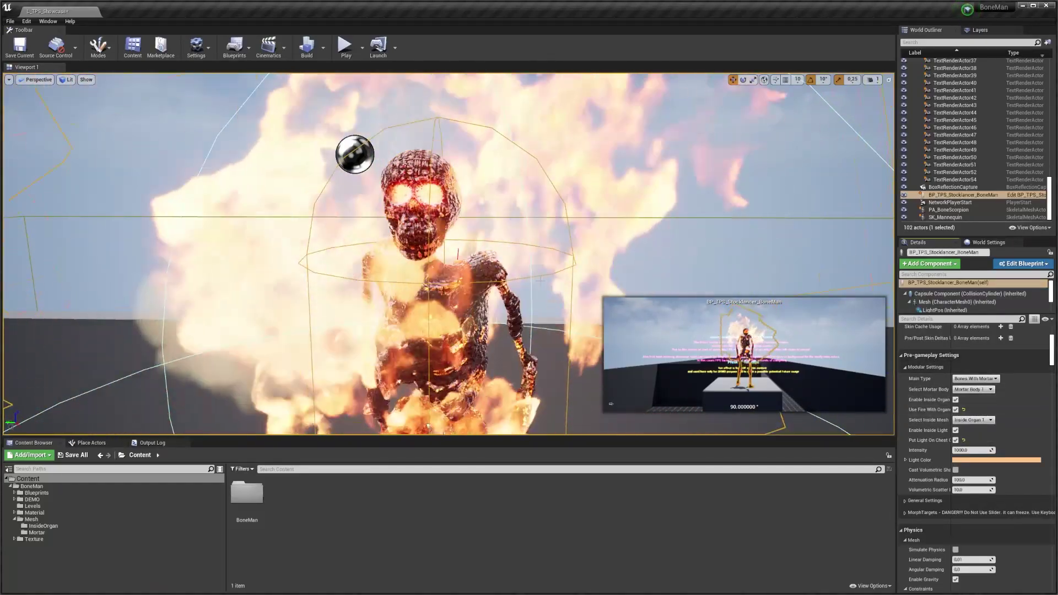
pyautogui.scroll(3, 438, 251)
pyautogui.scroll(3, 439, 253)
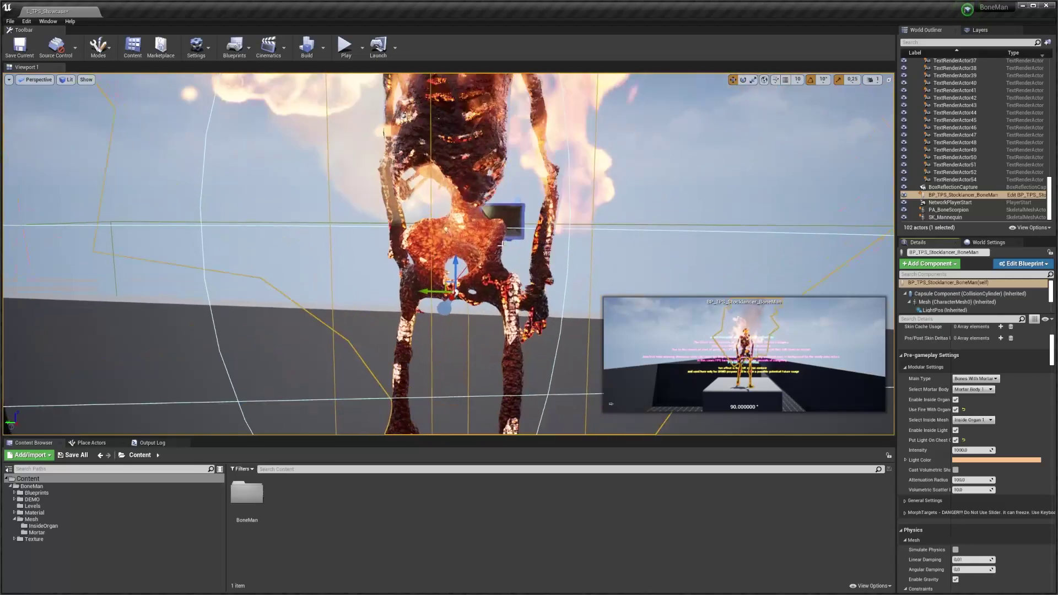
pyautogui.keyDown('alt'); pyautogui.moveTo(446, 230); pyautogui.dragTo(606, 237); pyautogui.keyUp('alt')
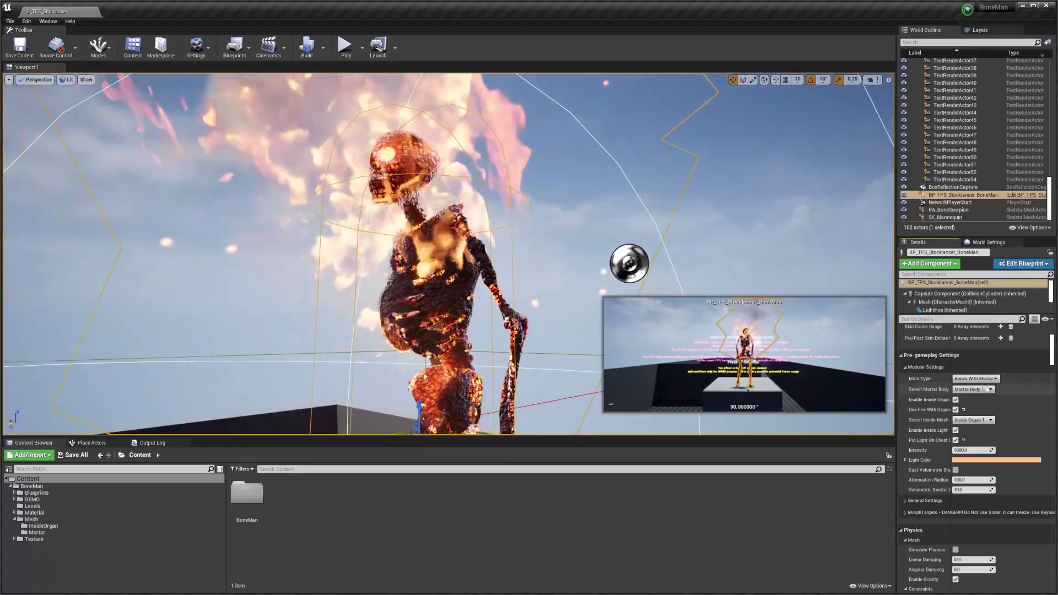
# Try DarkBloody, DarkBloody1, DarkBloody2, Dirty, DirtyCracks, OldySkin and Symbols as the bone material.
pyautogui.click(971, 386)
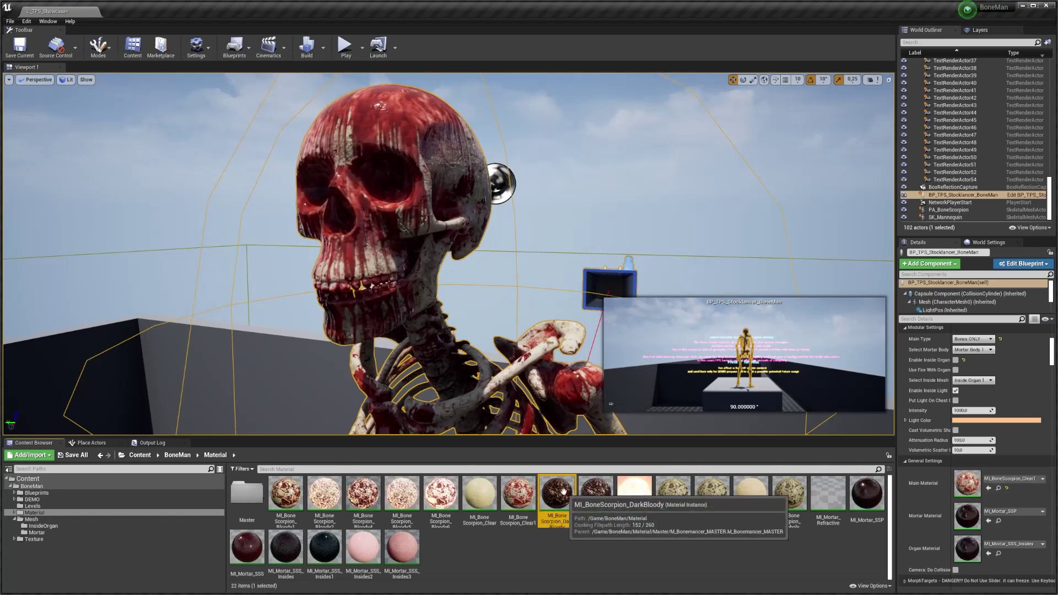
pyautogui.moveTo(563, 490); pyautogui.dragTo(962, 483)
pyautogui.moveTo(593, 487); pyautogui.dragTo(957, 503)
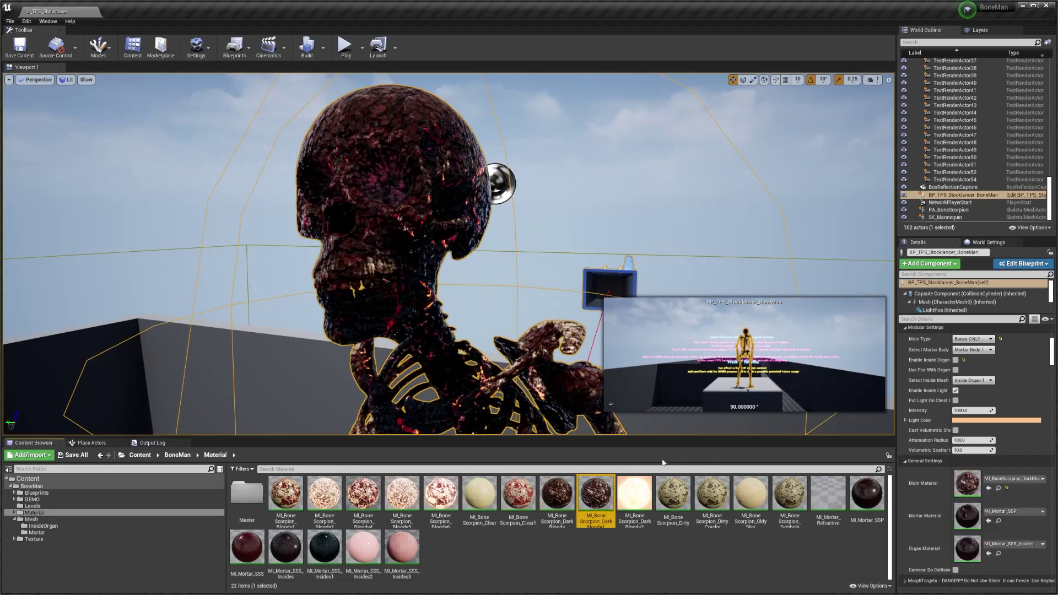
pyautogui.moveTo(635, 495); pyautogui.dragTo(968, 481)
pyautogui.moveTo(675, 494); pyautogui.dragTo(966, 483)
pyautogui.moveTo(712, 494); pyautogui.dragTo(730, 513)
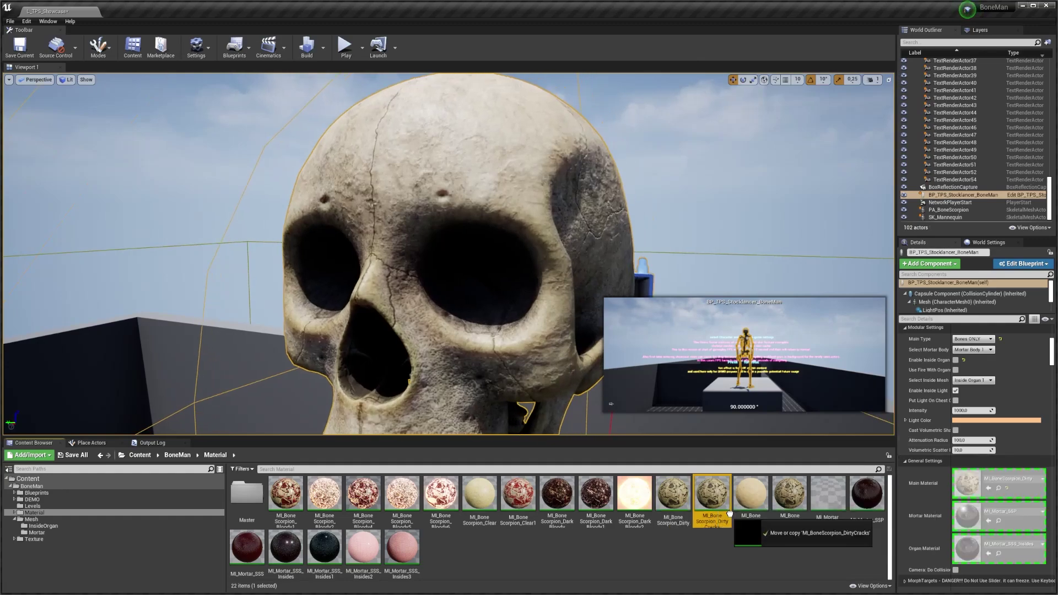
pyautogui.moveTo(969, 485); pyautogui.dragTo(969, 485)
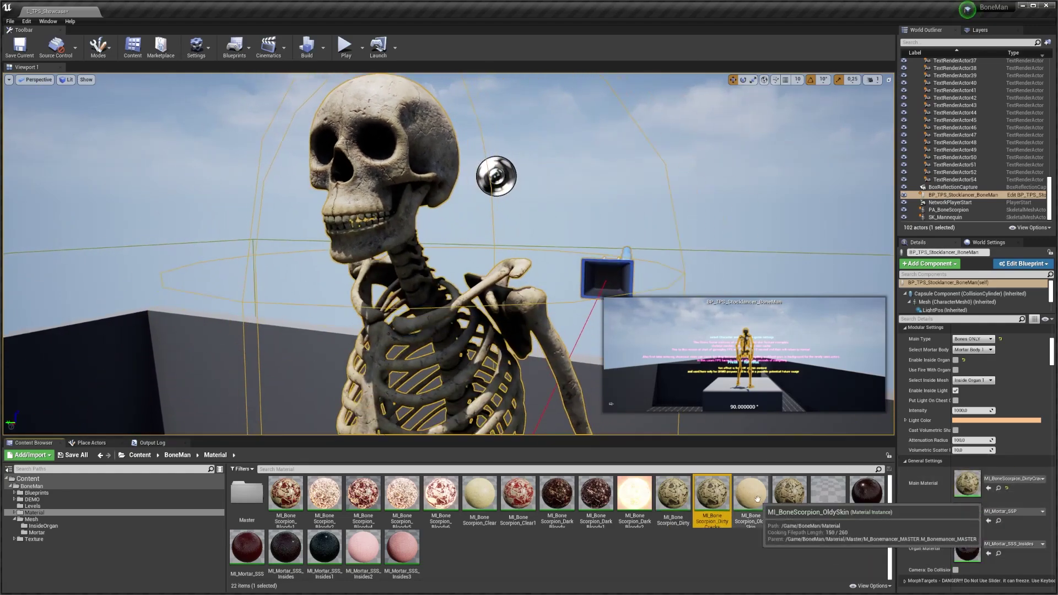
pyautogui.moveTo(751, 494); pyautogui.dragTo(968, 481)
pyautogui.moveTo(798, 498); pyautogui.dragTo(968, 483)
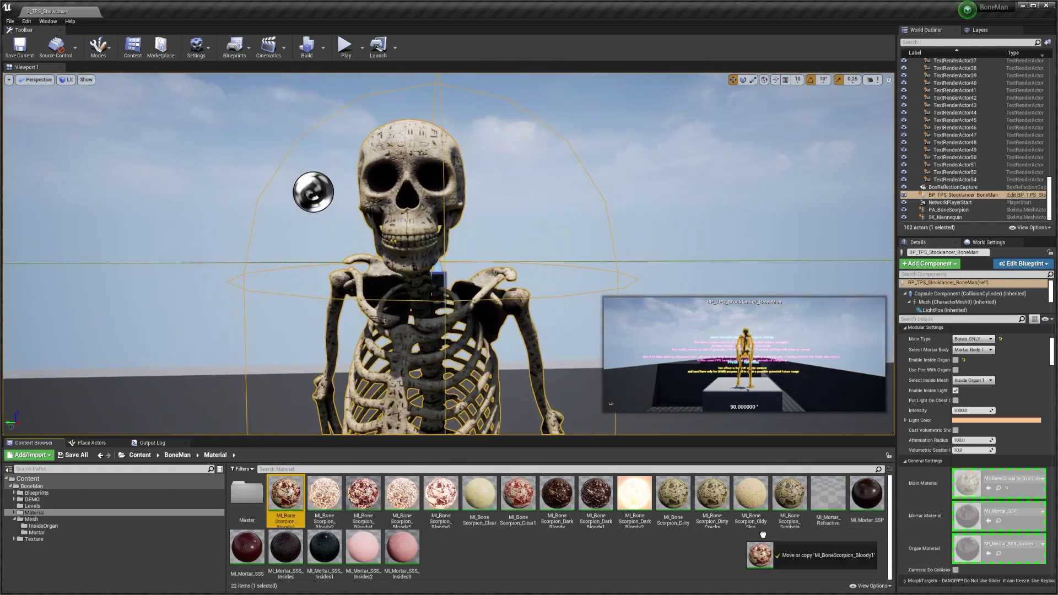
# Try Bloody1, Bloody2, Bloody4, Bloody5, Bloody6 and Clear, then reset the bone material to Bloody1.
pyautogui.moveTo(285, 494); pyautogui.dragTo(970, 483)
pyautogui.moveTo(312, 495); pyautogui.dragTo(969, 483)
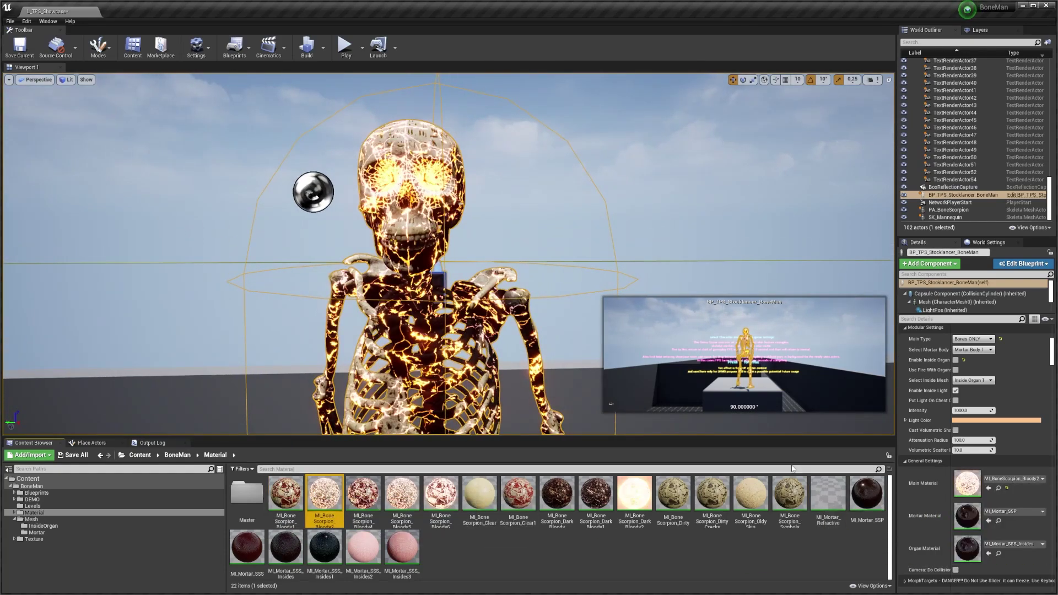
pyautogui.moveTo(363, 494); pyautogui.dragTo(553, 500)
pyautogui.moveTo(403, 492); pyautogui.dragTo(969, 481)
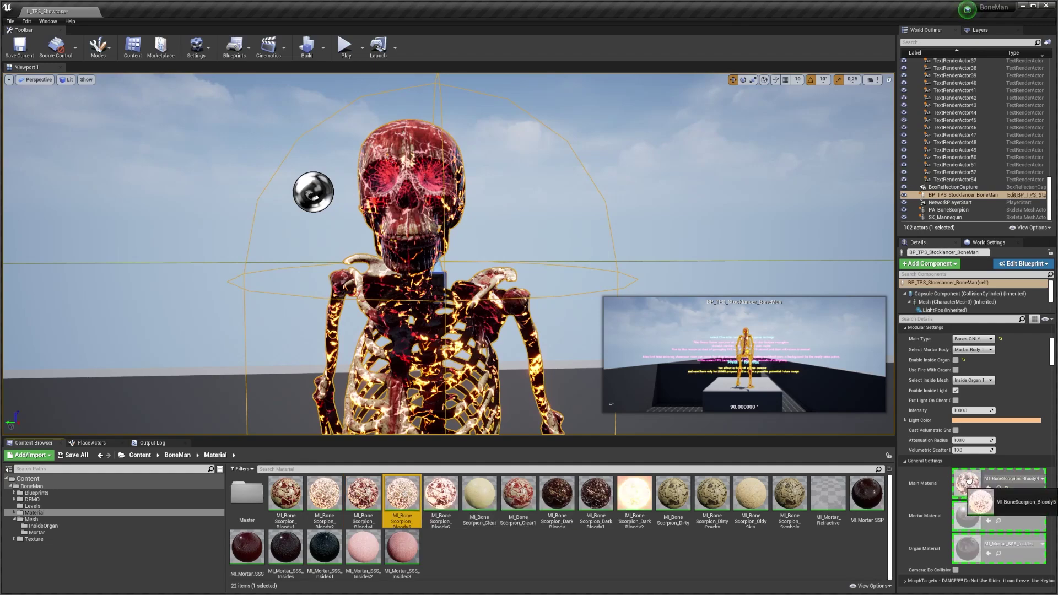
pyautogui.moveTo(441, 494); pyautogui.dragTo(924, 491)
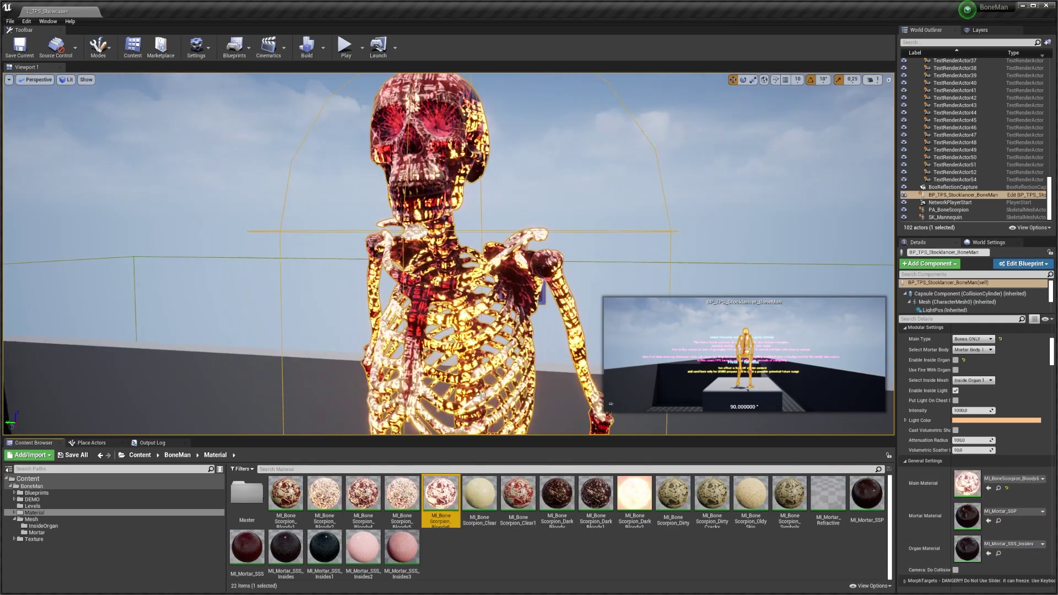
pyautogui.moveTo(480, 494); pyautogui.dragTo(969, 483)
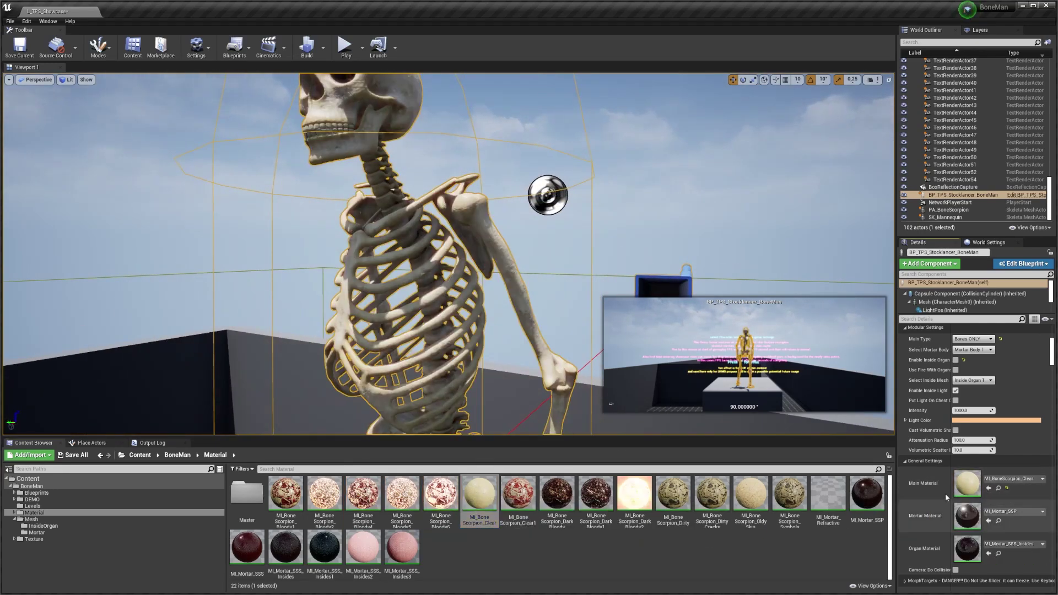
pyautogui.click(1007, 489)
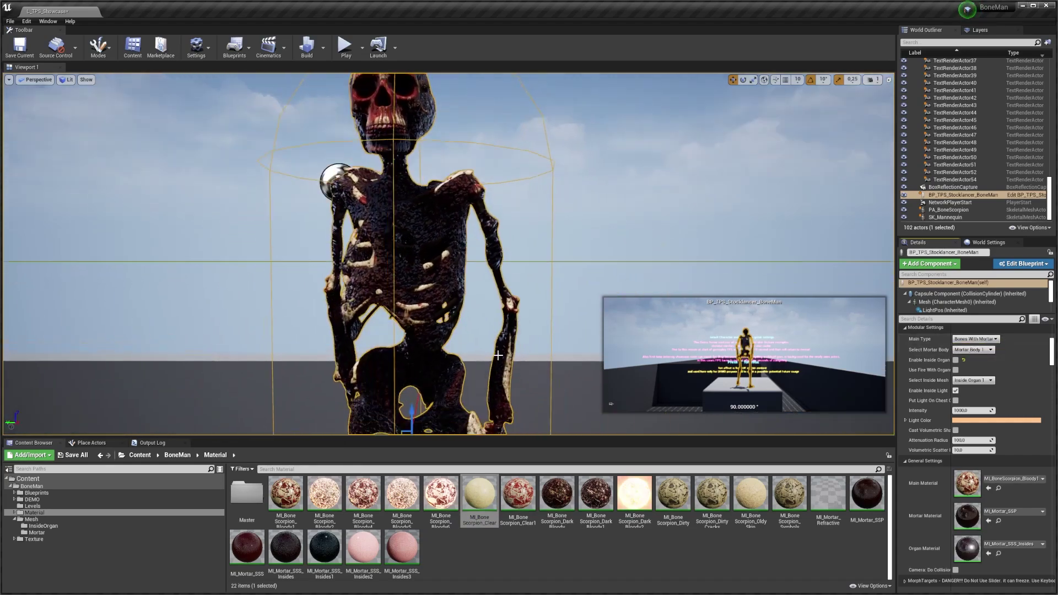
# Try MI_Mortar_Refractive and MI_Mortar_SSP, then settle on MI_Mortar_SSS as the mortar material.
pyautogui.moveTo(829, 496); pyautogui.dragTo(932, 533)
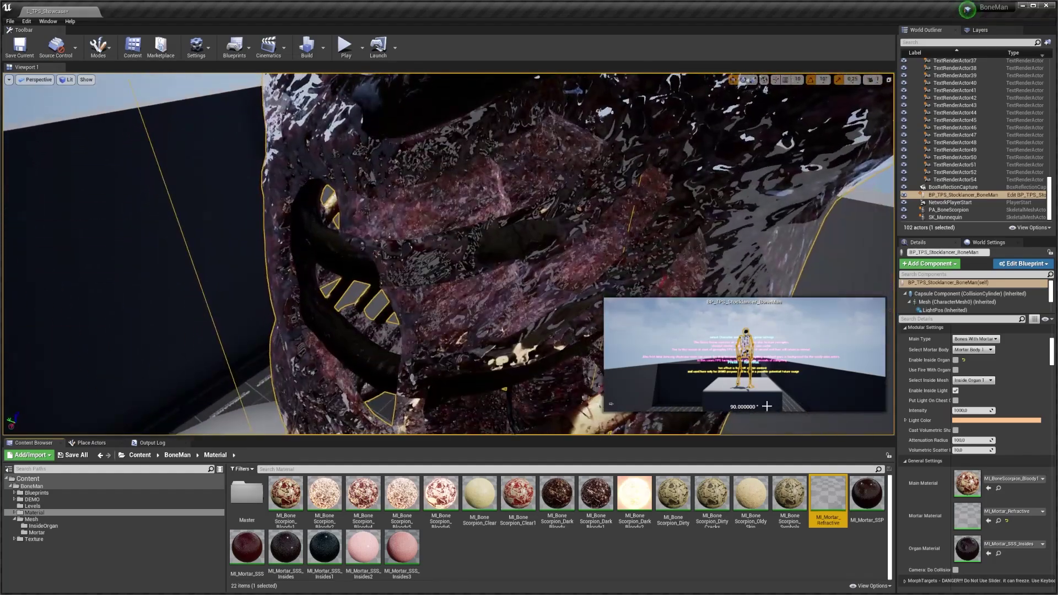
pyautogui.moveTo(878, 526); pyautogui.dragTo(965, 518)
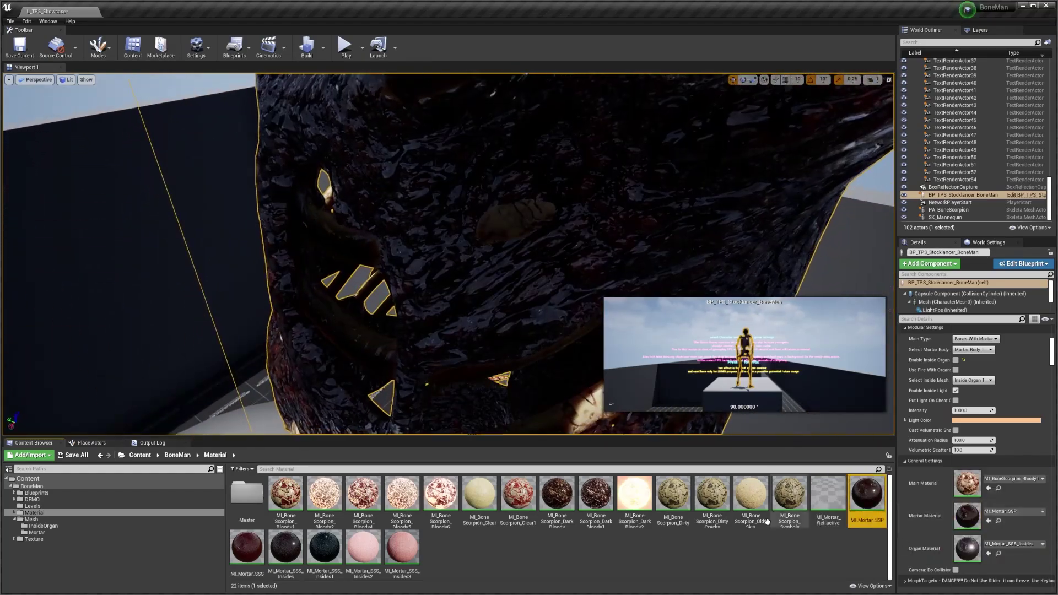
pyautogui.moveTo(247, 547); pyautogui.dragTo(968, 516)
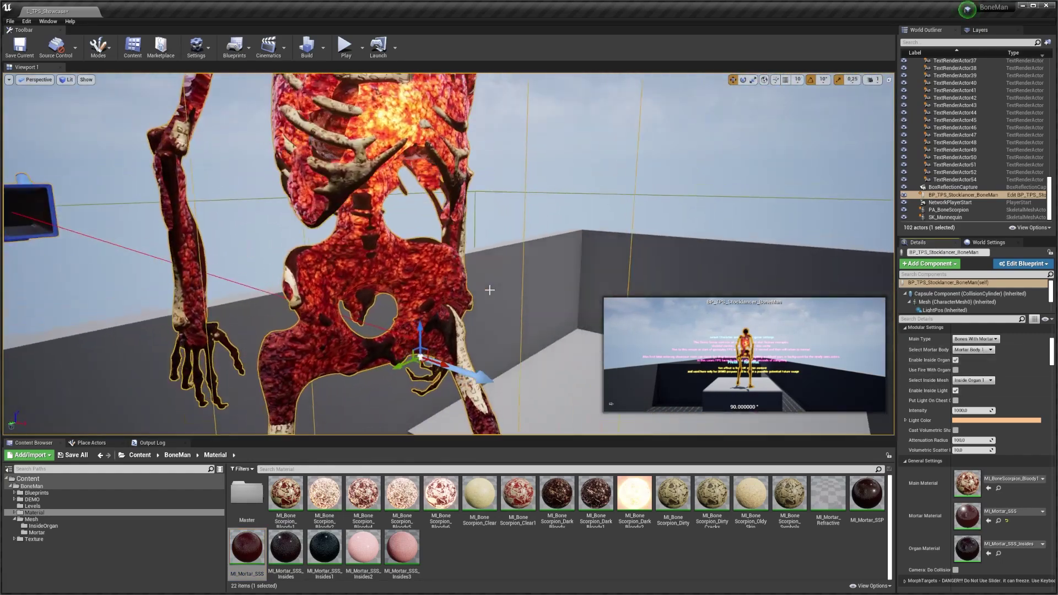
# Set Main Type to Bones ONLY and Select Inside Mesh to Inside Organ 2.
pyautogui.scroll(1, 940, 418)
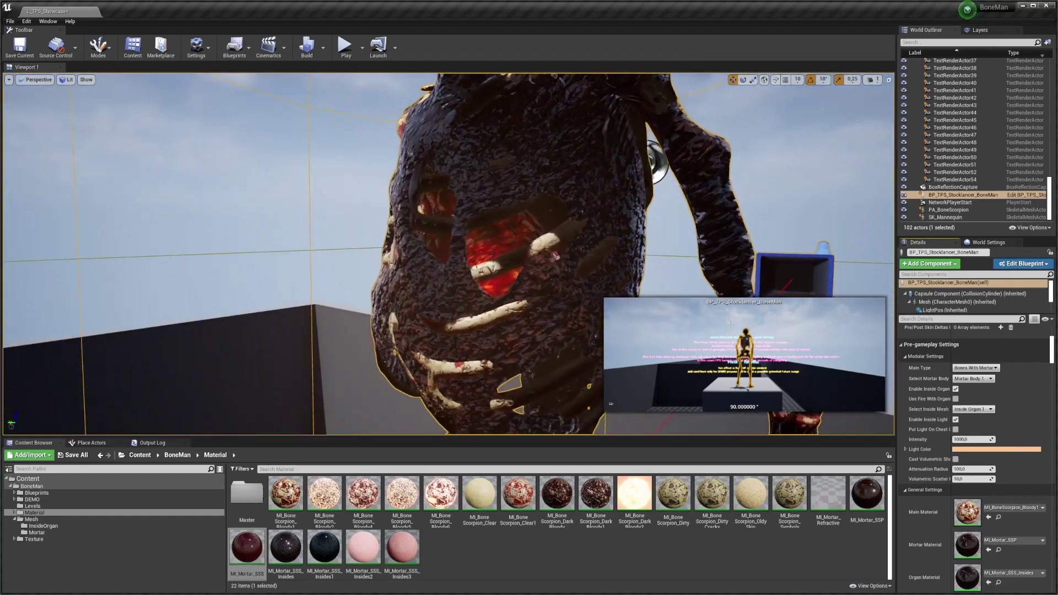
pyautogui.click(962, 375)
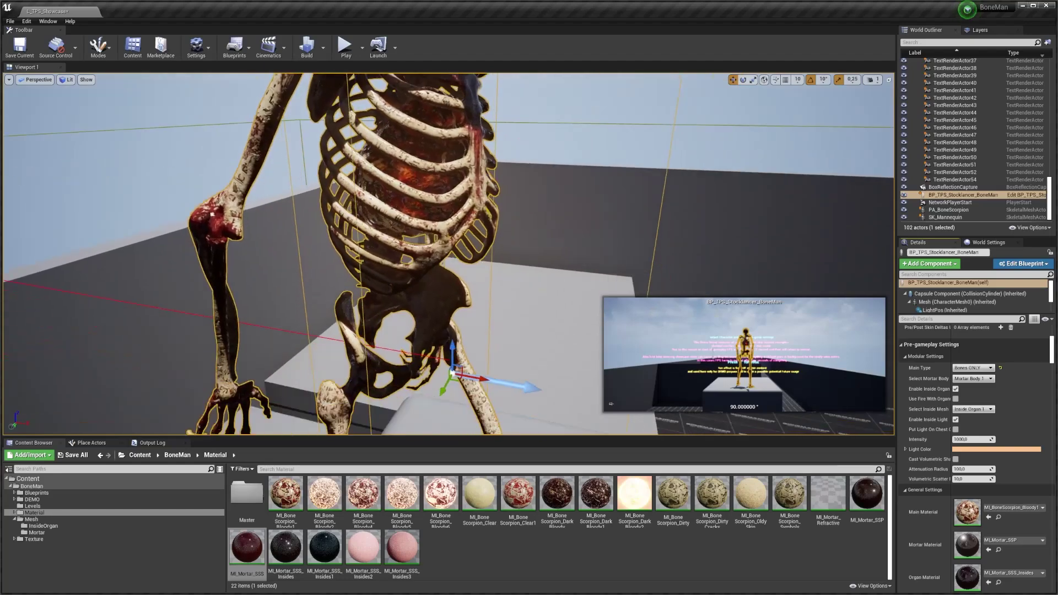
pyautogui.click(987, 420)
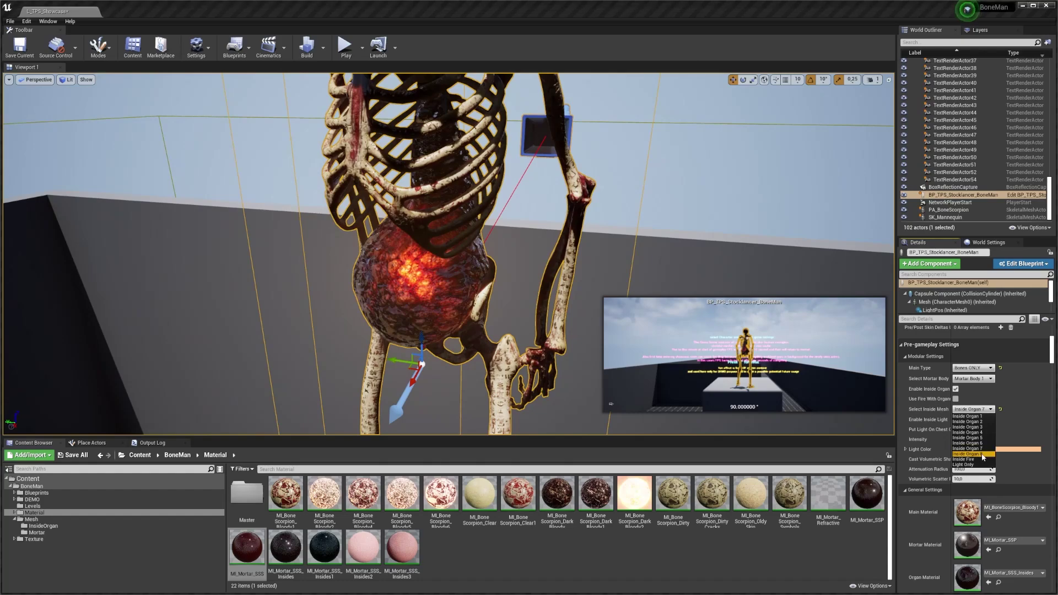
# Try Inside Organ 8, Inside Fire and Light Only as the inner mesh, ending on Inside Organ 7.
pyautogui.click(983, 455)
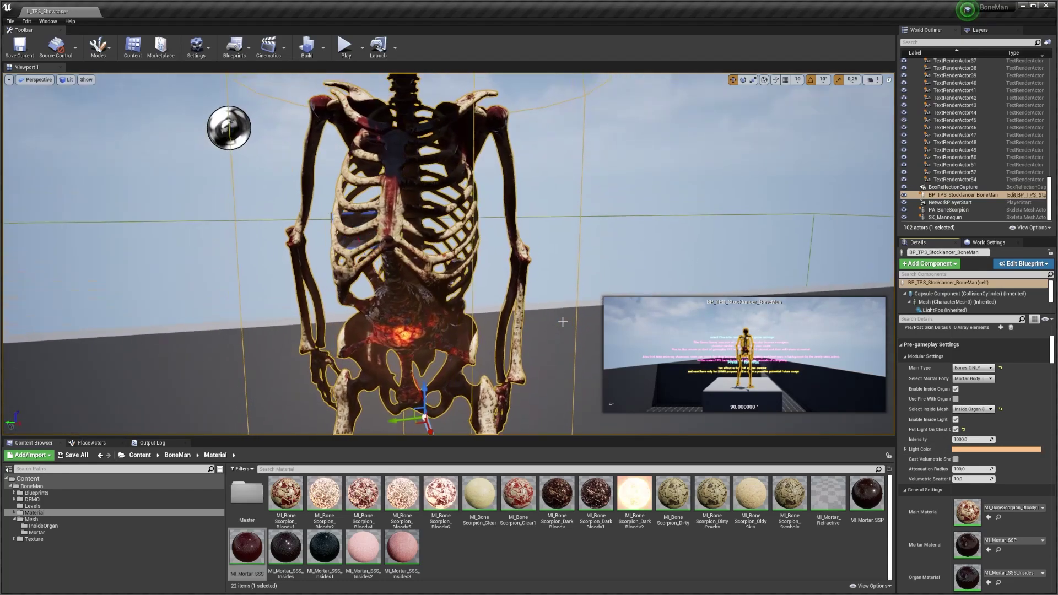
pyautogui.moveTo(563, 321); pyautogui.dragTo(561, 321, button='right')
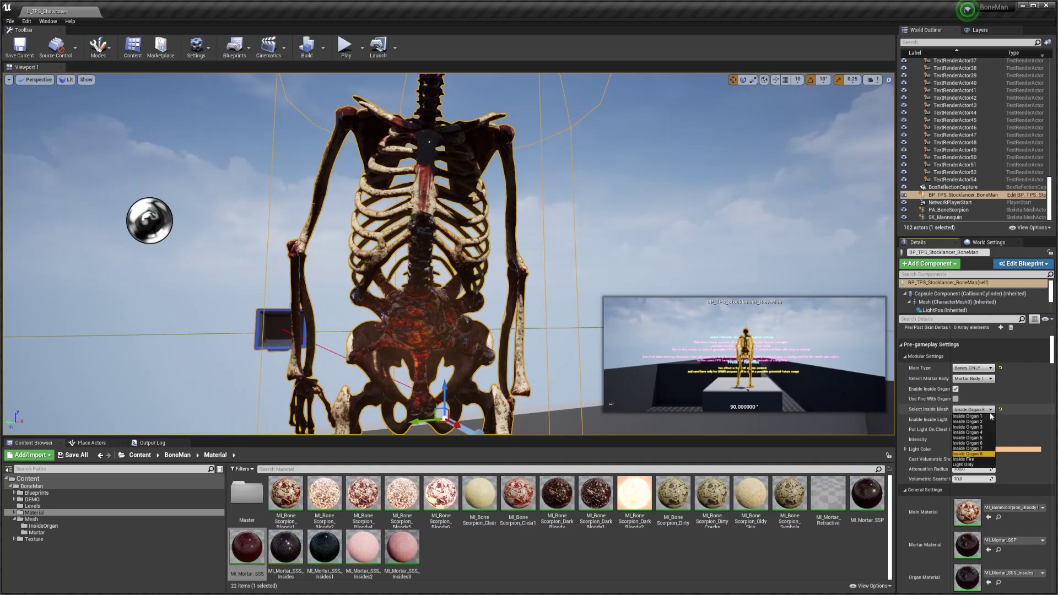
pyautogui.click(973, 460)
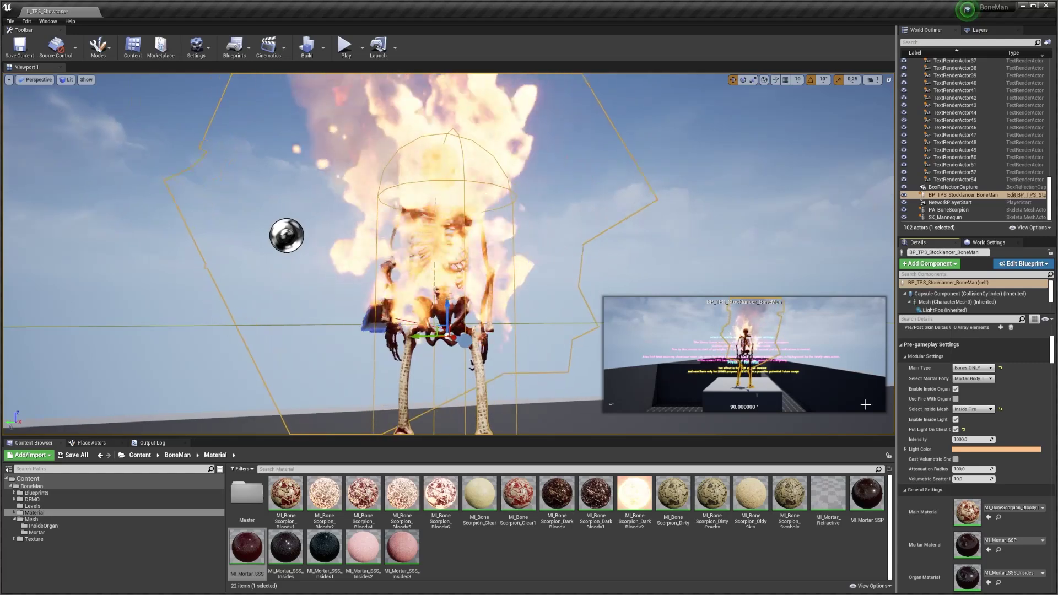
pyautogui.click(973, 465)
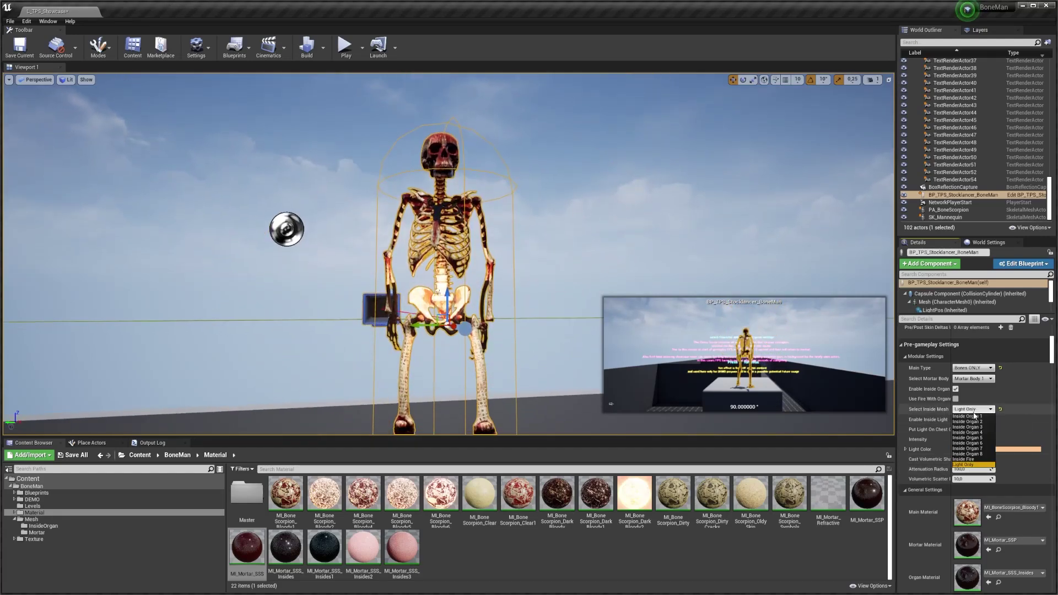
pyautogui.click(979, 449)
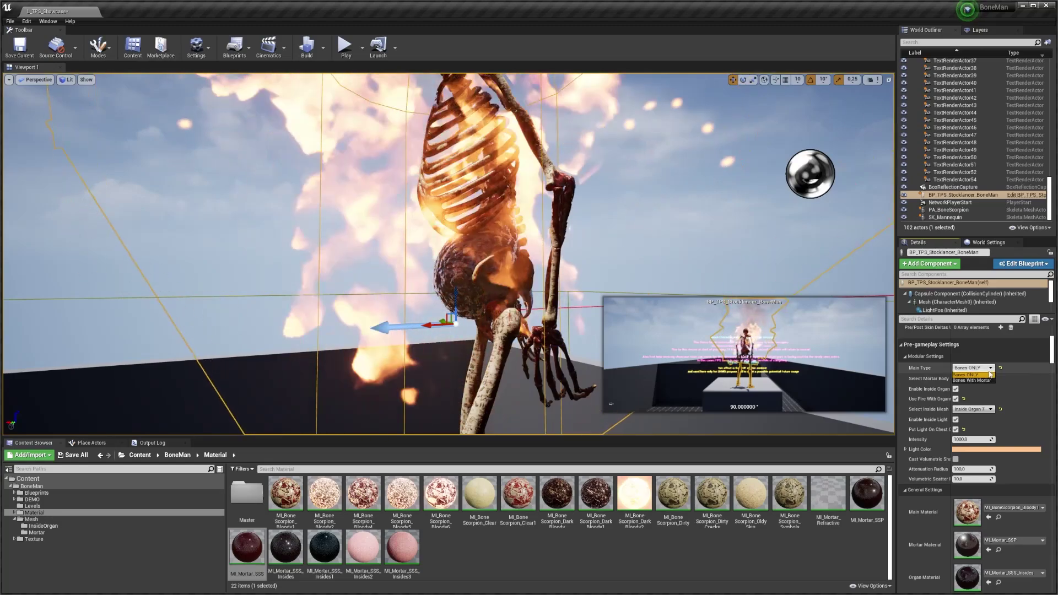
# Set Main Type to Bones With Mortar and choose Mortar Body 3 after trying Mortar Body 2.
pyautogui.click(975, 380)
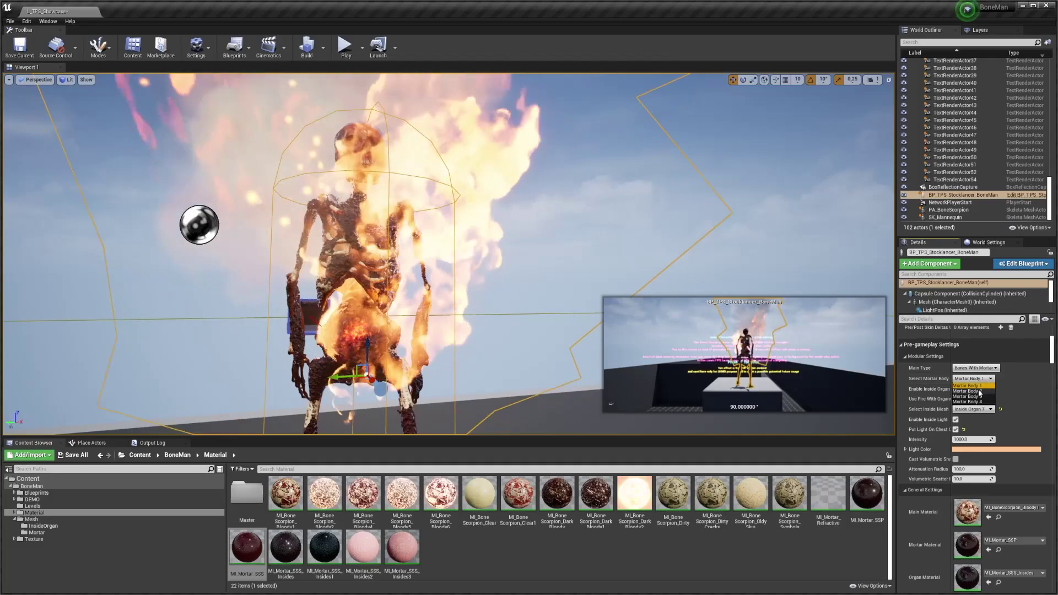
pyautogui.click(980, 392)
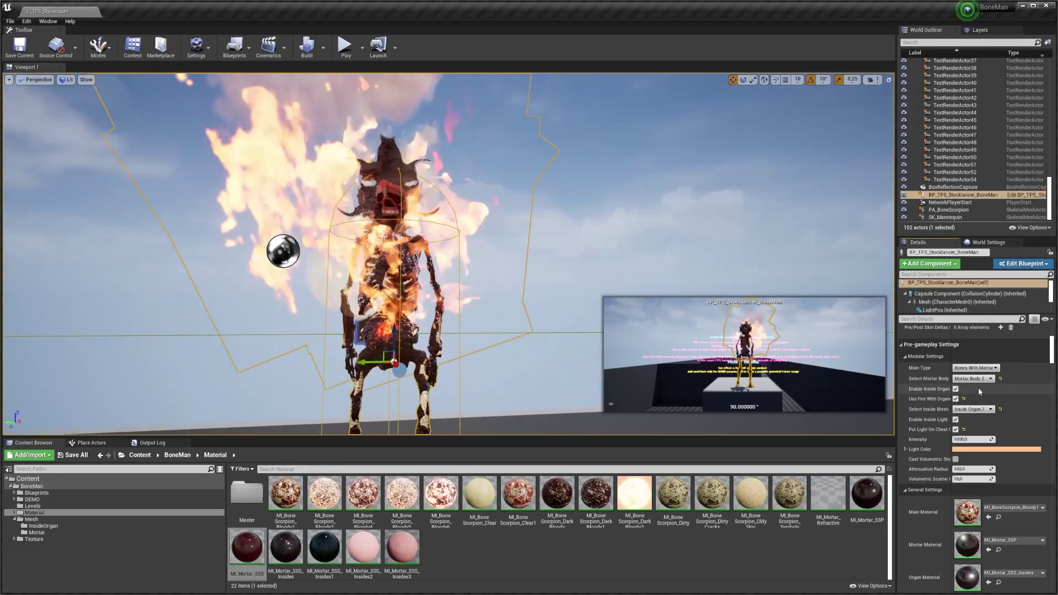
pyautogui.click(981, 379)
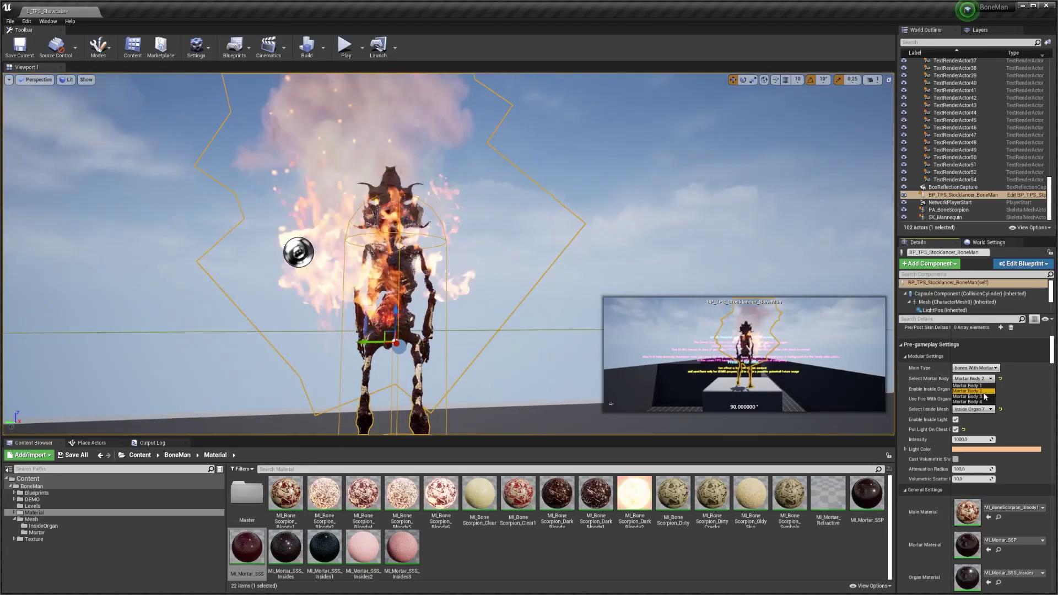
pyautogui.click(984, 397)
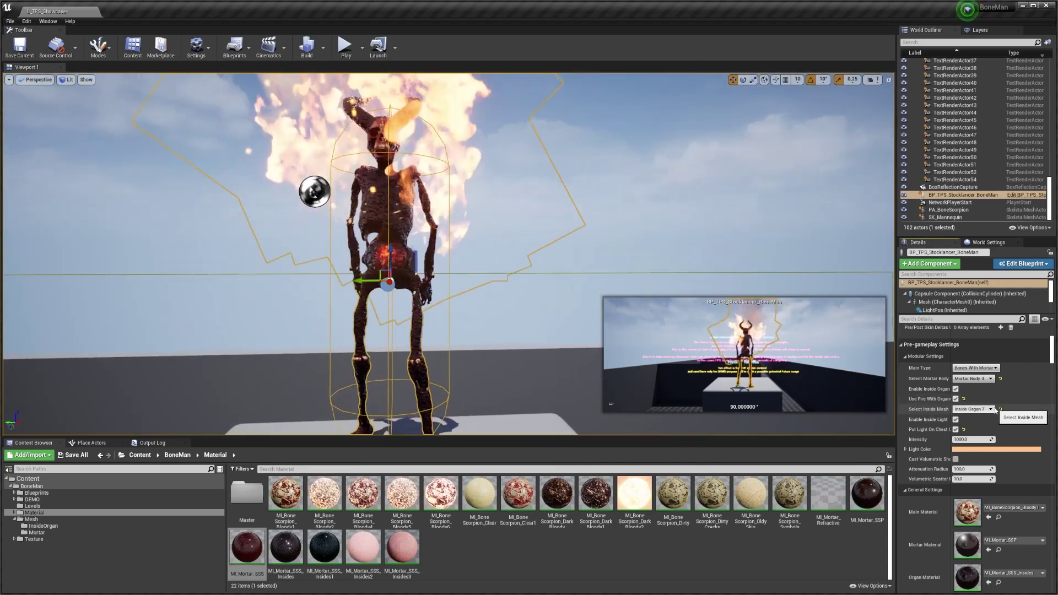
# Assign the BoneScorpion DarkBloody2 material to the Main Material slot in Details.
pyautogui.click(977, 387)
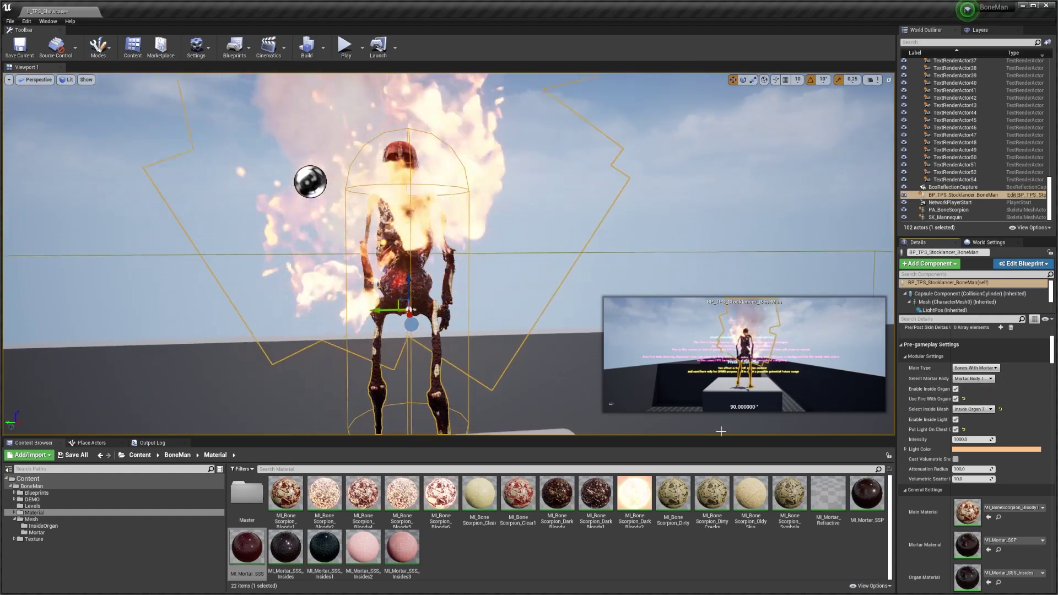
pyautogui.moveTo(646, 508); pyautogui.dragTo(971, 513)
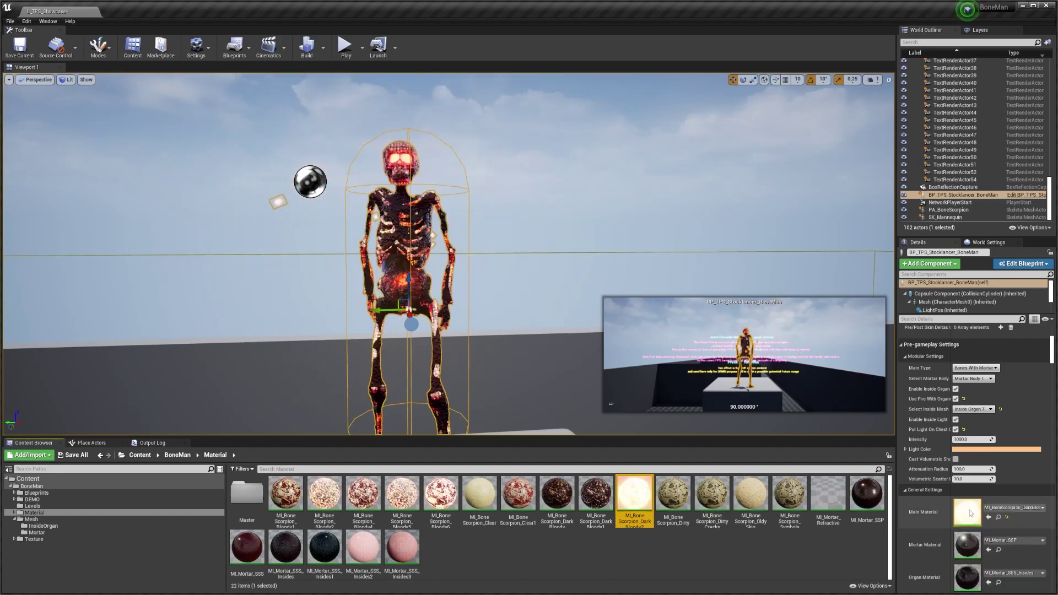
pyautogui.moveTo(459, 242)
pyautogui.mouseDown(button='right')
pyautogui.moveTo(445, 208)
pyautogui.moveTo(392, 237)
pyautogui.mouseUp(button='right')
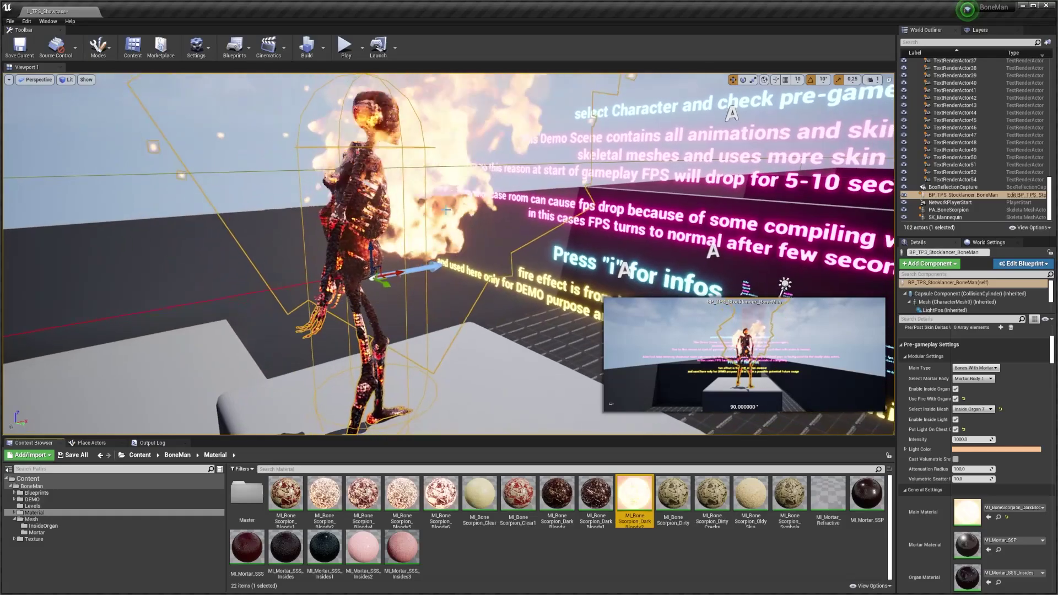
pyautogui.press('Escape')
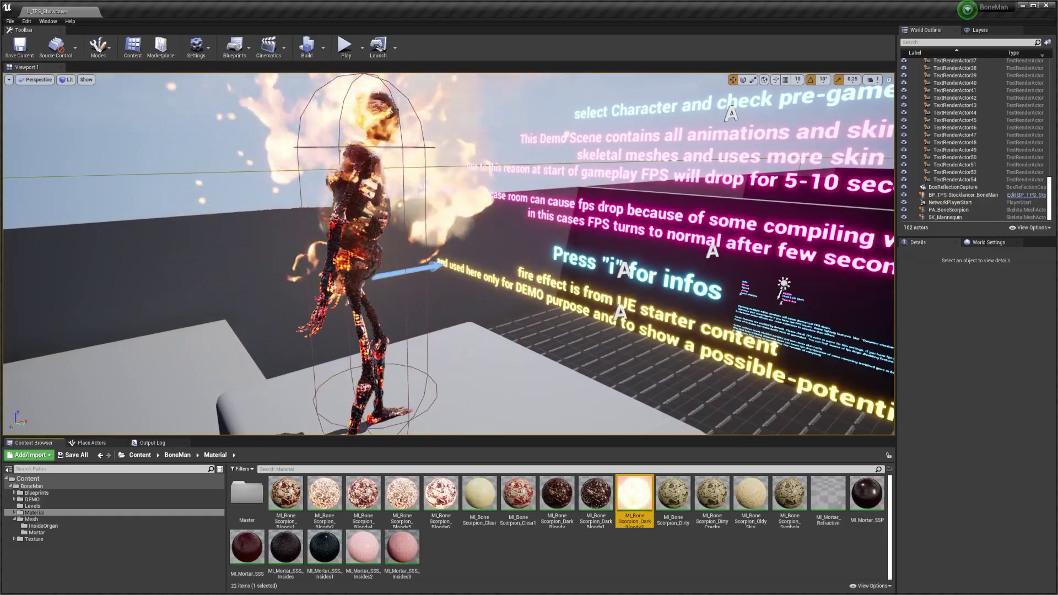
pyautogui.hotkey('alt', 'p')
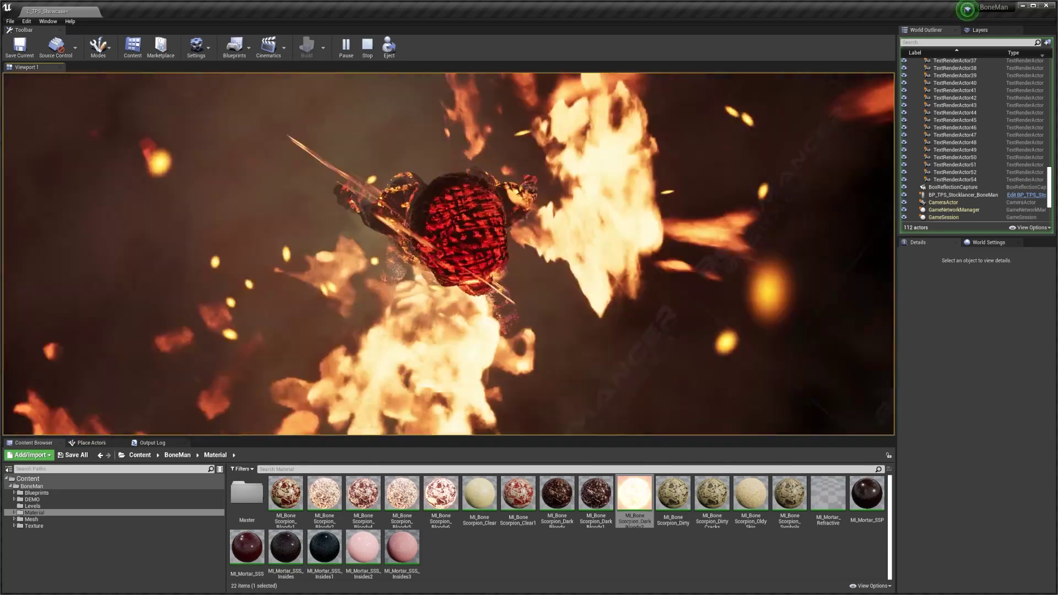
# Stop the play preview, switch to bare bones without fire, and apply the Clear main material.
pyautogui.press('Escape')
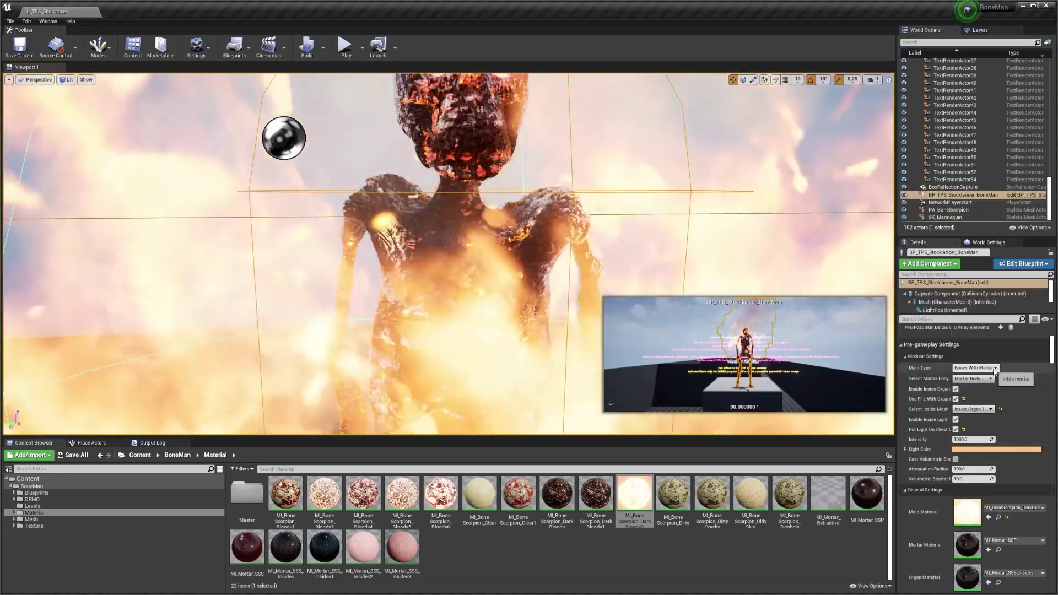
pyautogui.click(996, 368)
pyautogui.click(960, 402)
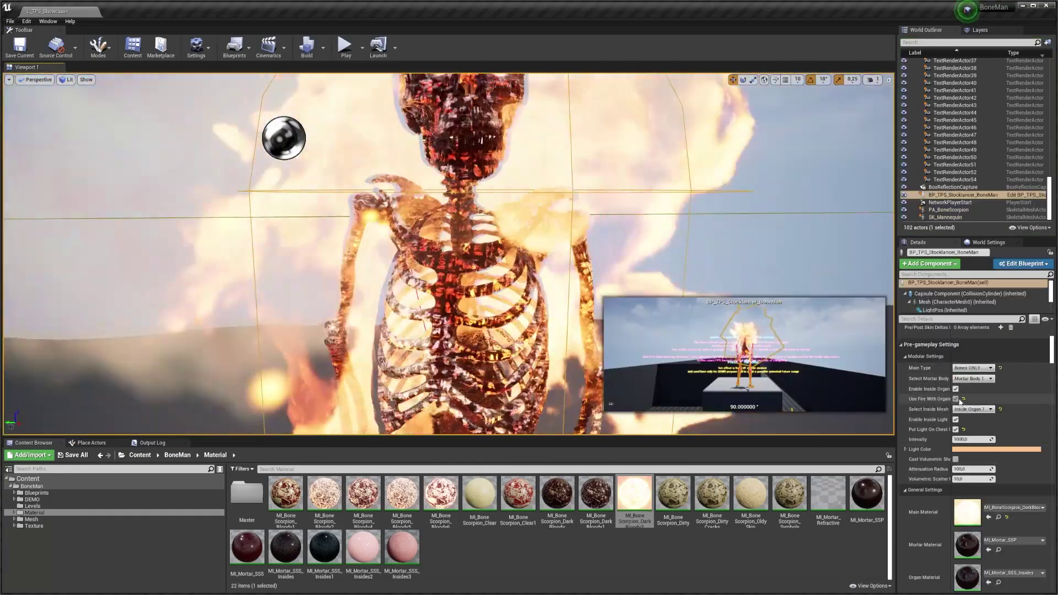
pyautogui.click(959, 399)
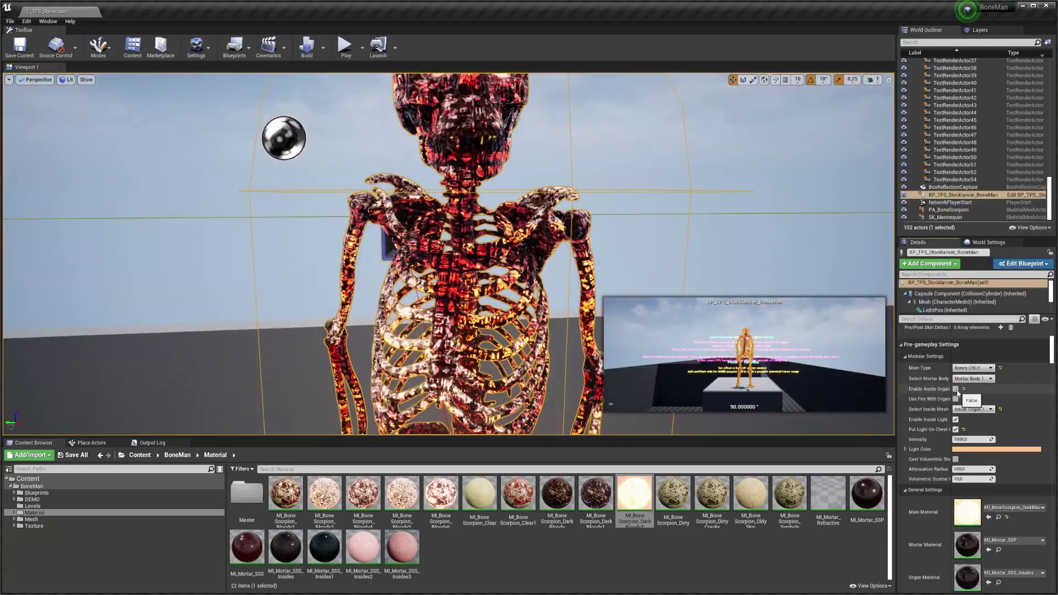
pyautogui.scroll(-3, 1037, 458)
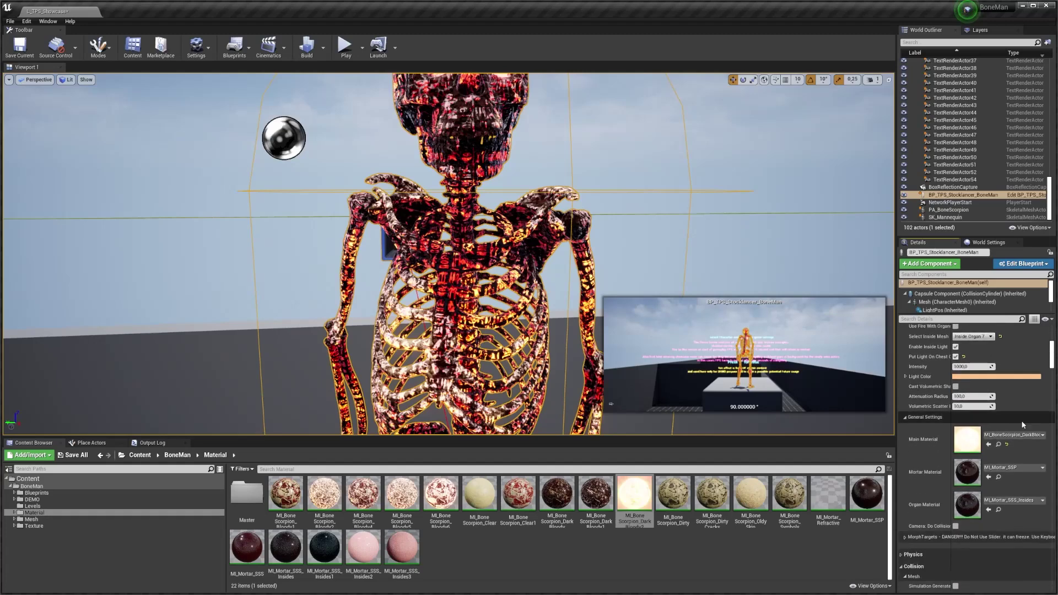
pyautogui.moveTo(480, 498); pyautogui.dragTo(914, 469)
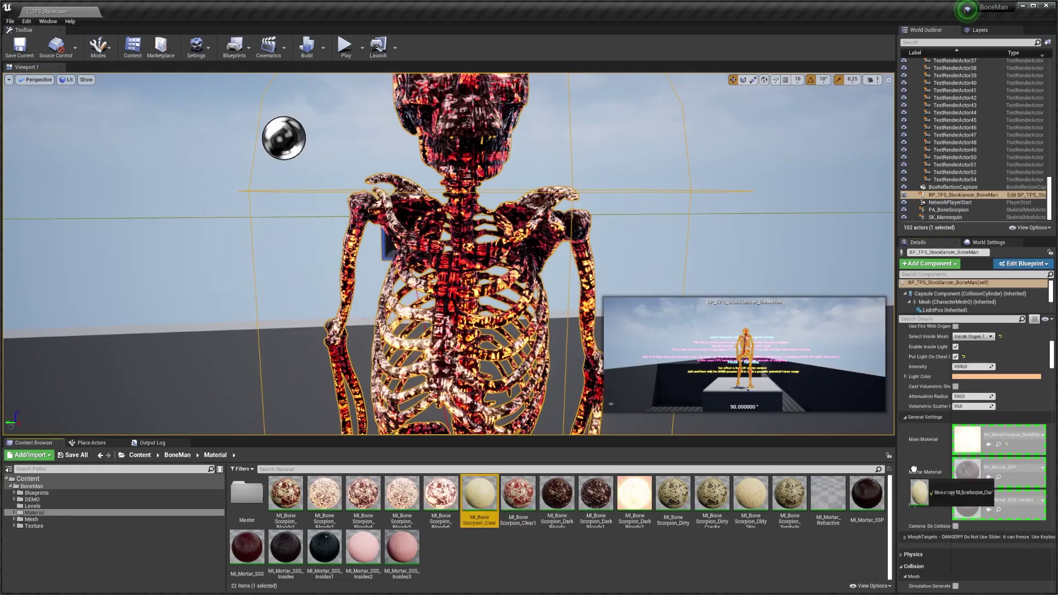
pyautogui.moveTo(969, 441); pyautogui.dragTo(969, 441)
pyautogui.press('Escape')
pyautogui.scroll(5, 449, 254)
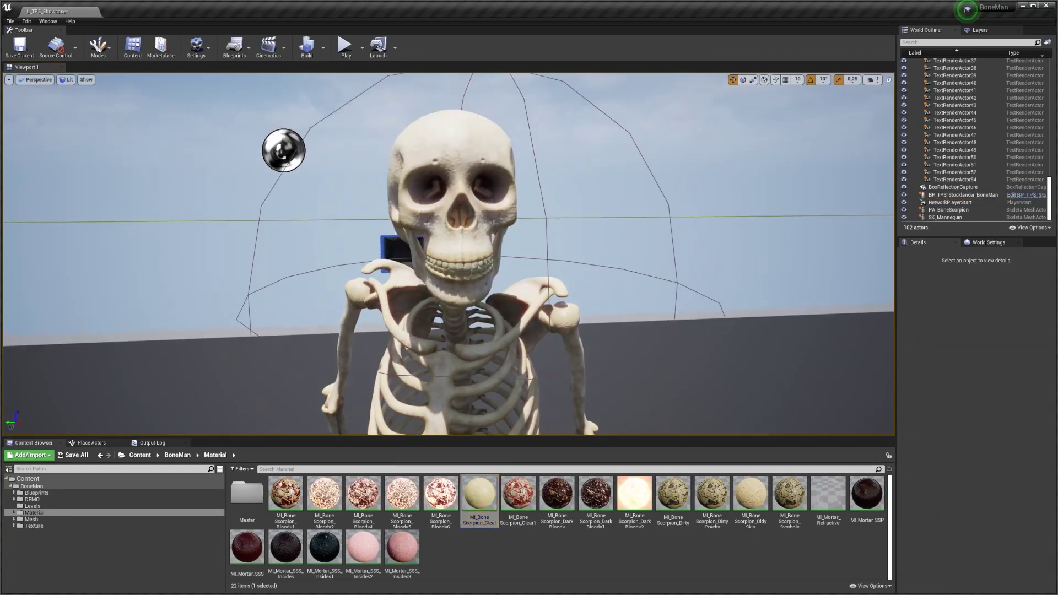
# Reselect the skeleton and expand its MorphTargets settings in the Details panel.
pyautogui.moveTo(388, 183); pyautogui.dragTo(388, 183, button='right')
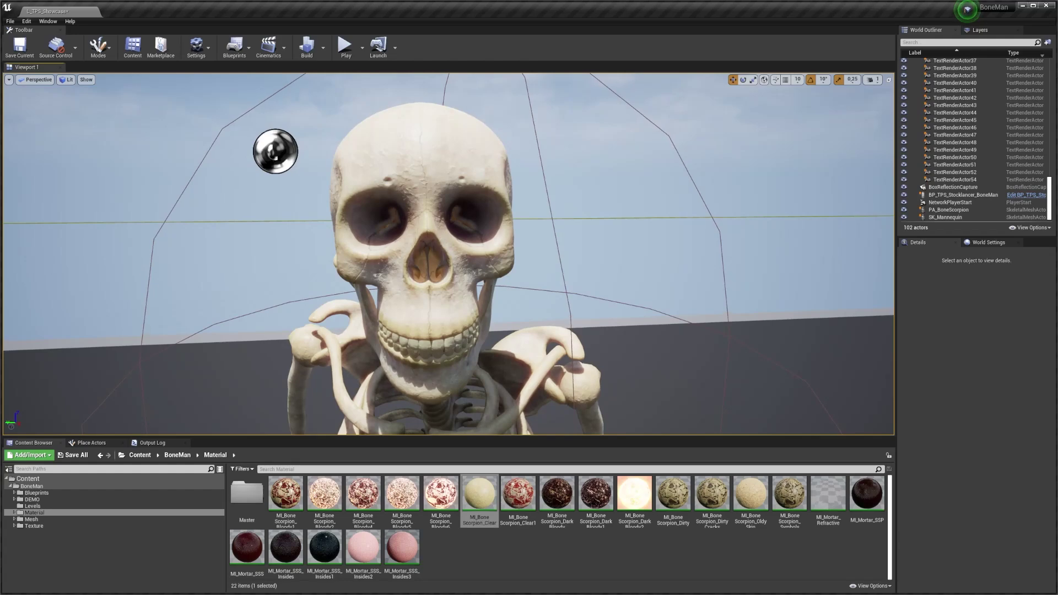
pyautogui.click(388, 183)
pyautogui.scroll(3, 913, 453)
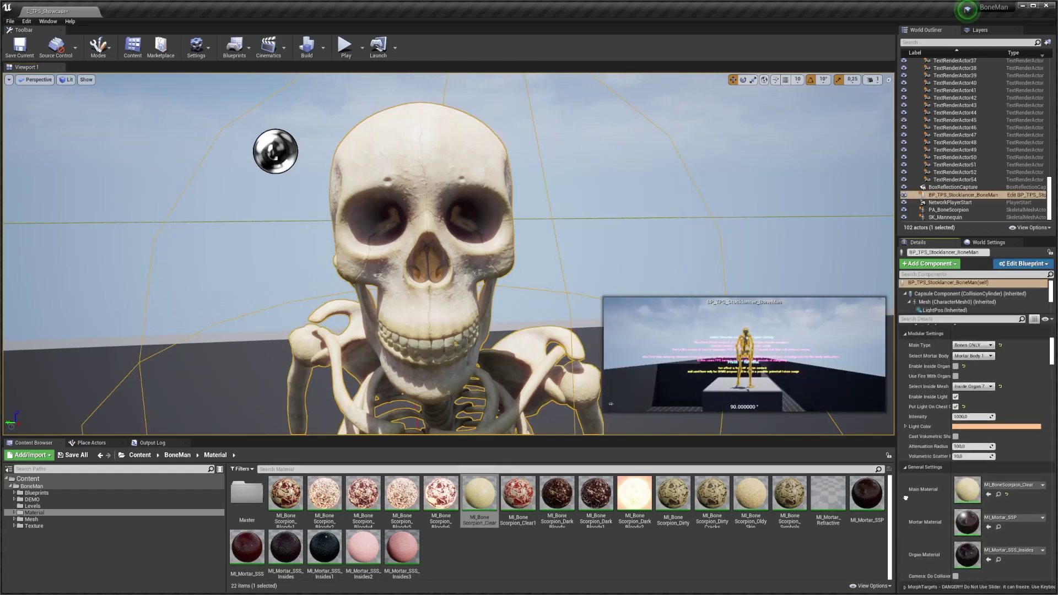
pyautogui.scroll(2, 996, 504)
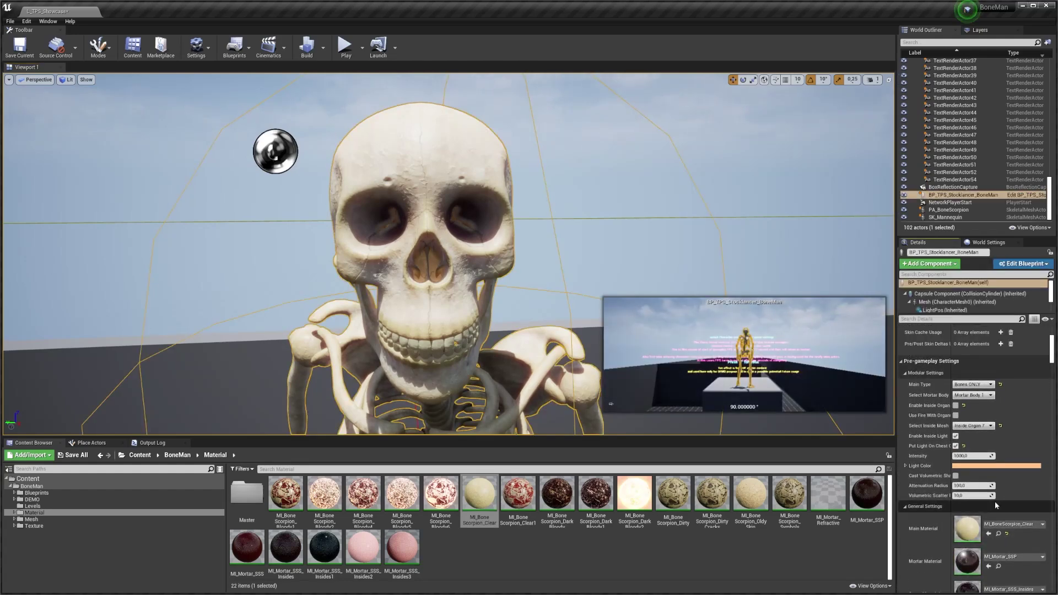
pyautogui.moveTo(1030, 448); pyautogui.dragTo(1030, 364, button='right')
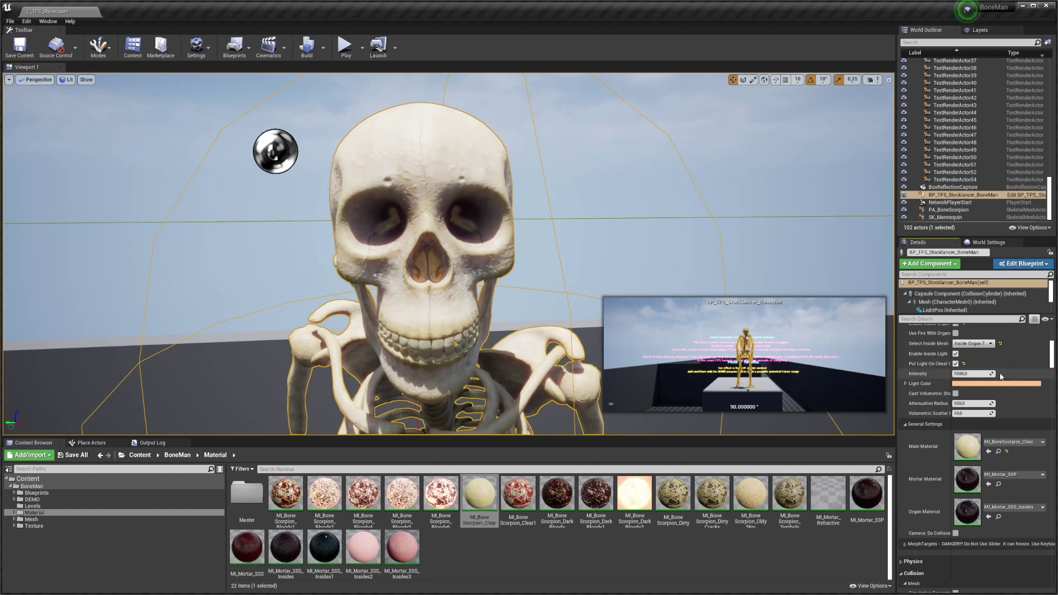
pyautogui.moveTo(925, 446); pyautogui.dragTo(925, 375, button='right')
pyautogui.click(906, 464)
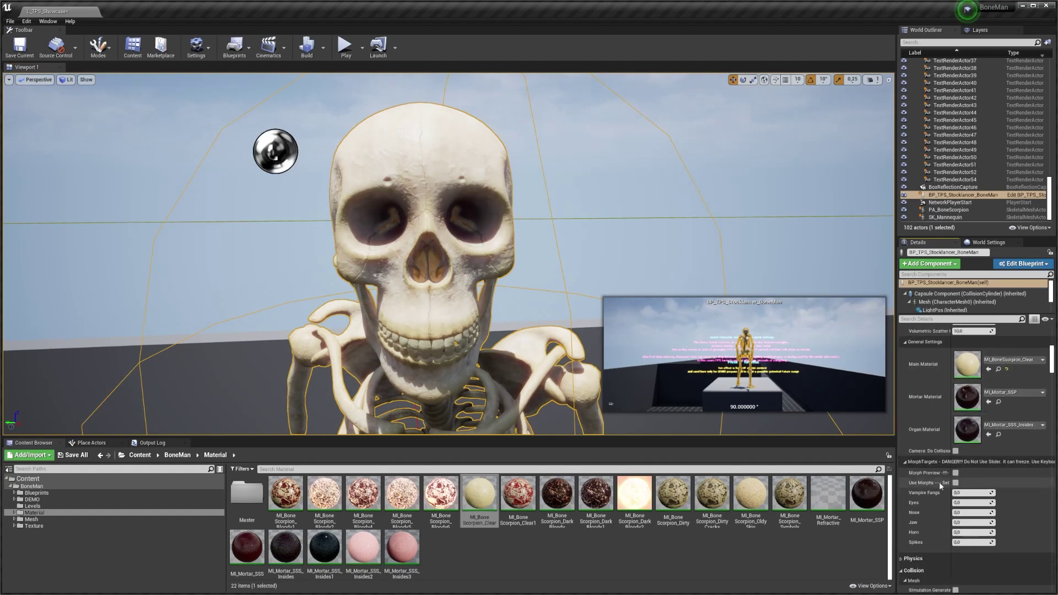
pyautogui.moveTo(939, 482); pyautogui.dragTo(937, 399, button='right')
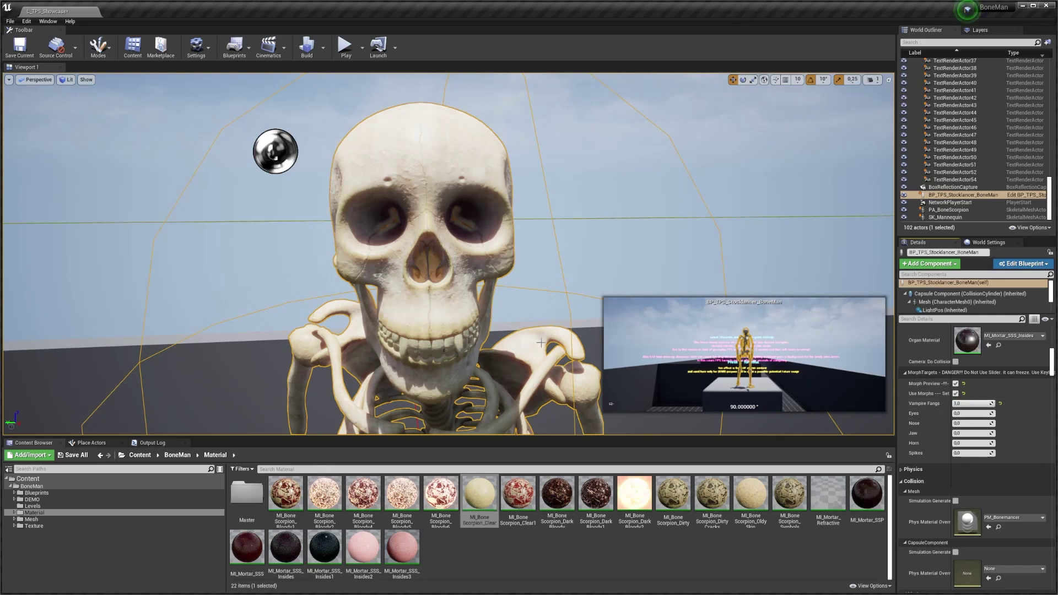
# Enter 1.0 for the Eyes, Horn, Spikes and other morphs, inspecting skull and pelvis.
pyautogui.moveTo(540, 343); pyautogui.dragTo(541, 353, button='right')
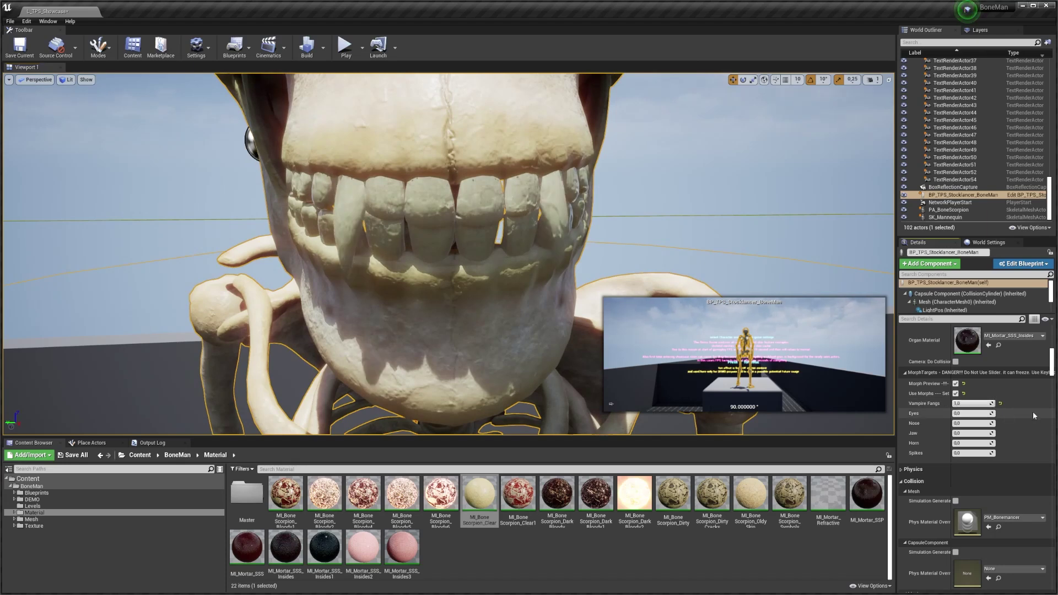
pyautogui.moveTo(541, 353); pyautogui.dragTo(541, 331, button='right')
pyautogui.write('1')
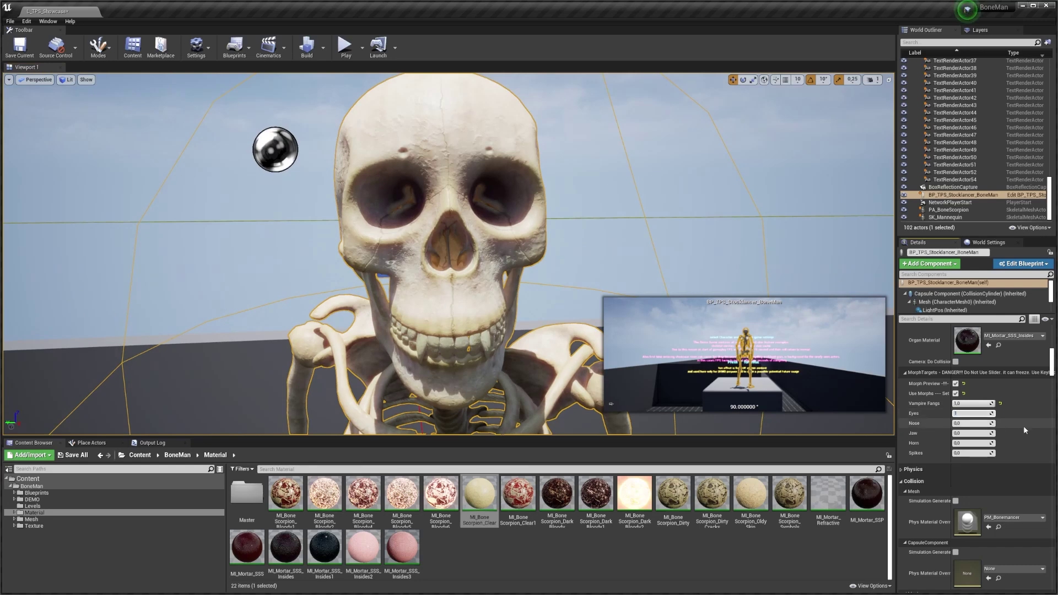
pyautogui.press('Return')
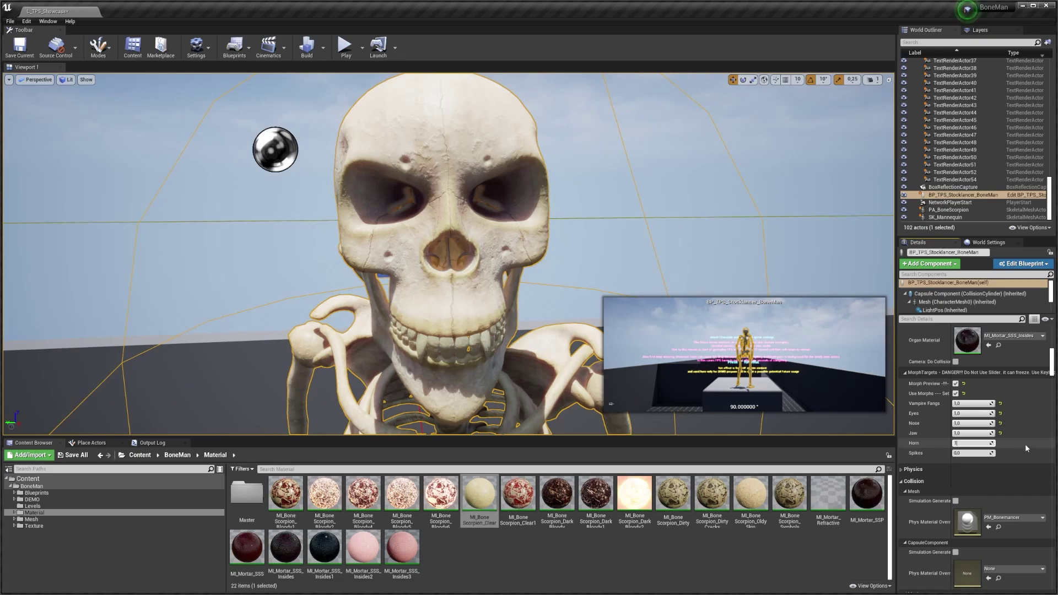
pyautogui.press('Return')
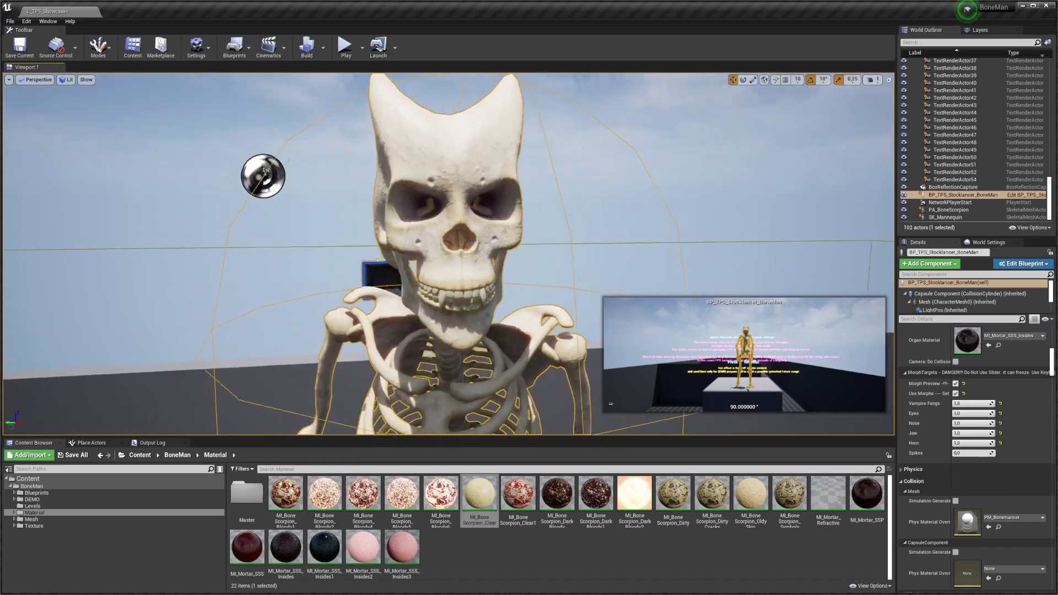
pyautogui.keyDown('alt'); pyautogui.moveTo(531, 274); pyautogui.dragTo(531, 274); pyautogui.keyUp('alt')
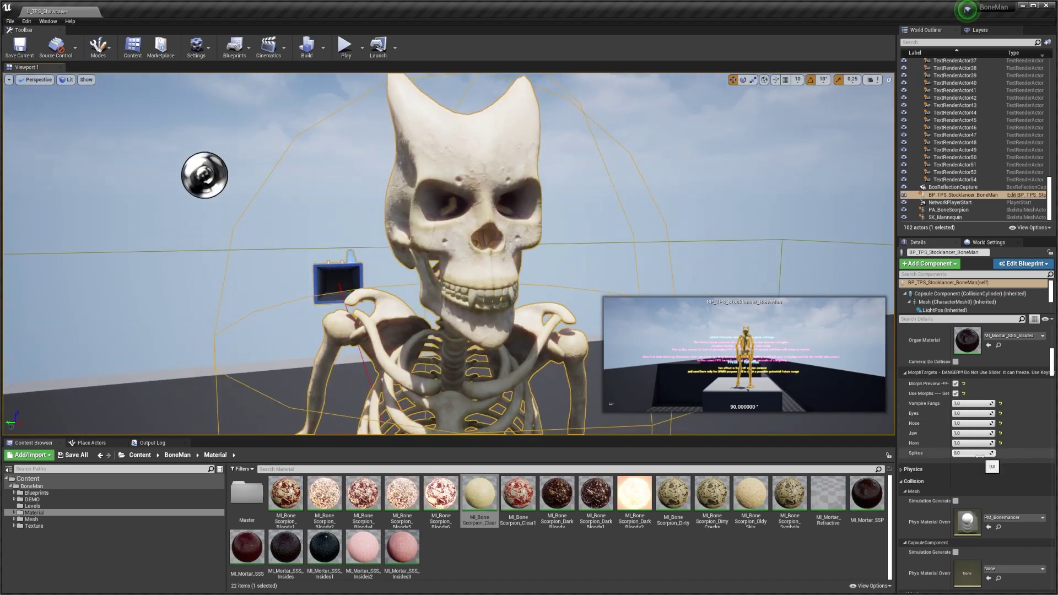
pyautogui.write('1')
pyautogui.press('Return')
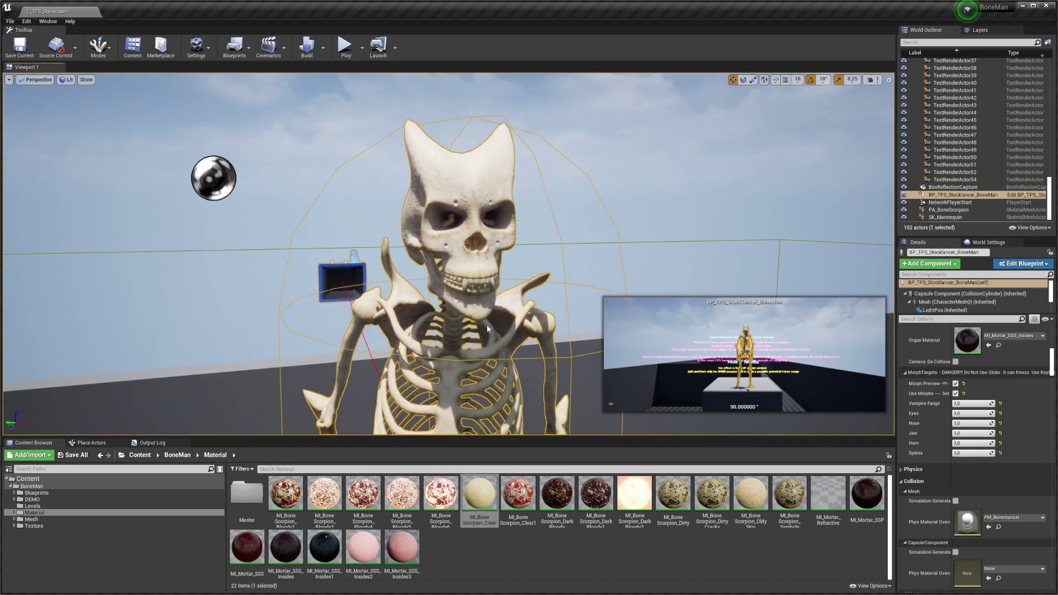
pyautogui.keyDown('alt'); pyautogui.moveTo(490, 197); pyautogui.dragTo(490, 197); pyautogui.keyUp('alt')
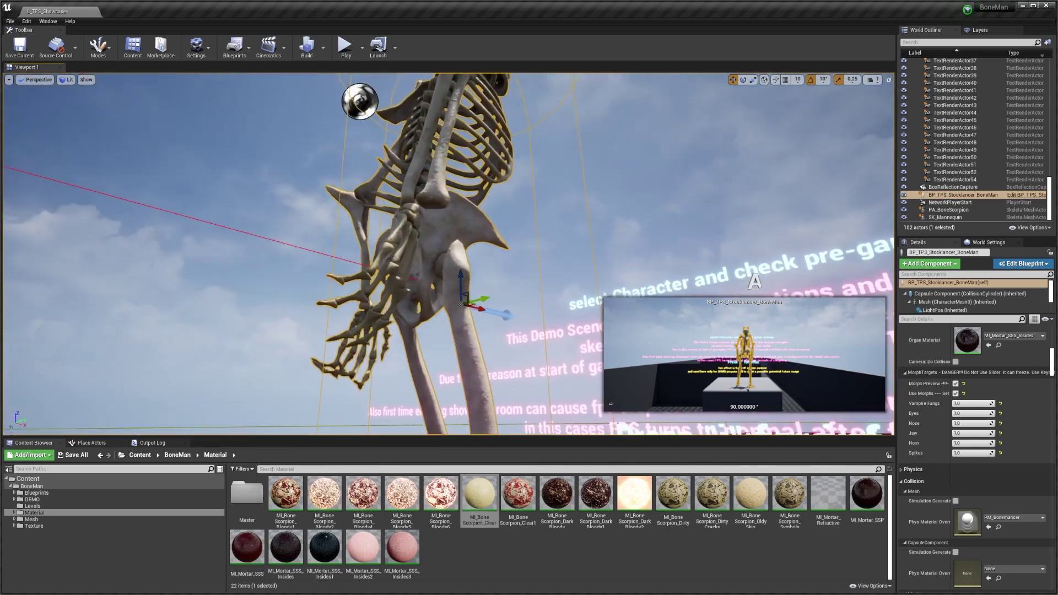
pyautogui.moveTo(840, 244); pyautogui.dragTo(840, 245, button='right')
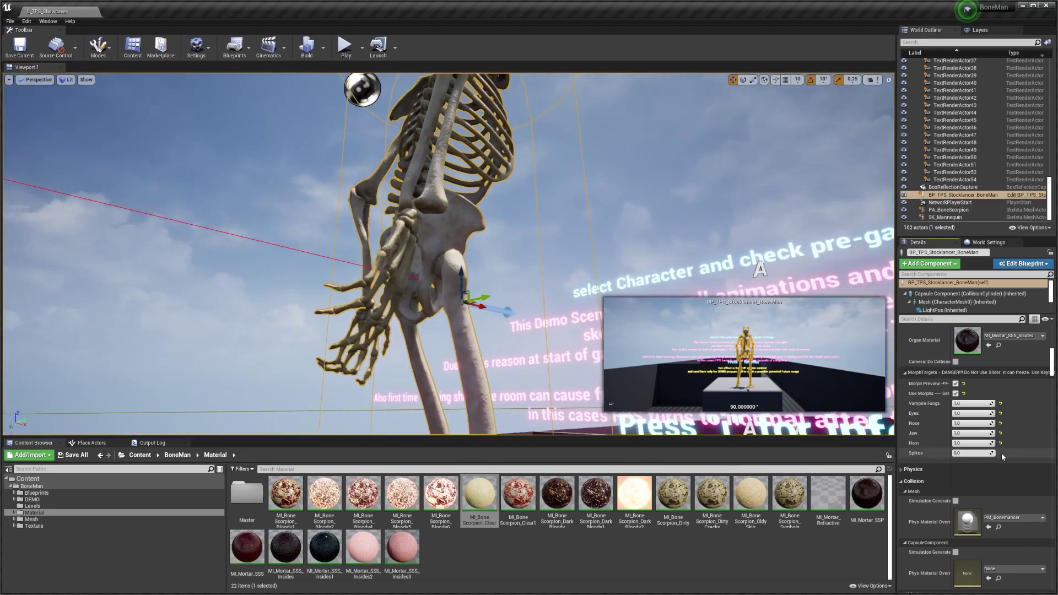
pyautogui.write('1')
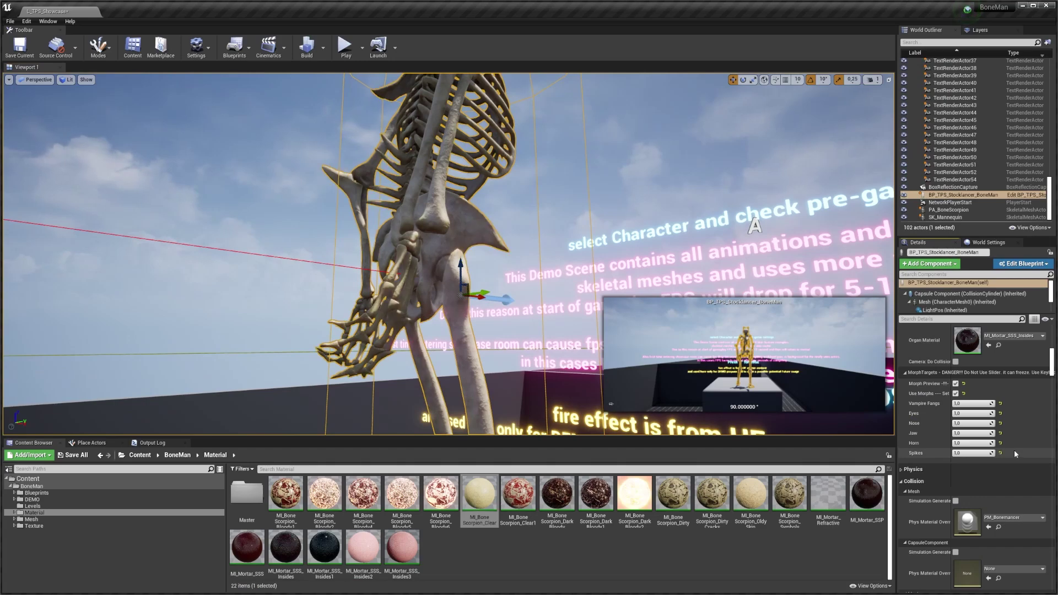
pyautogui.moveTo(478, 257)
pyautogui.keyDown('alt'); pyautogui.mouseDown()
pyautogui.moveTo(452, 252)
pyautogui.moveTo(452, 221)
pyautogui.moveTo(419, 221)
pyautogui.mouseUp(); pyautogui.keyUp('alt')
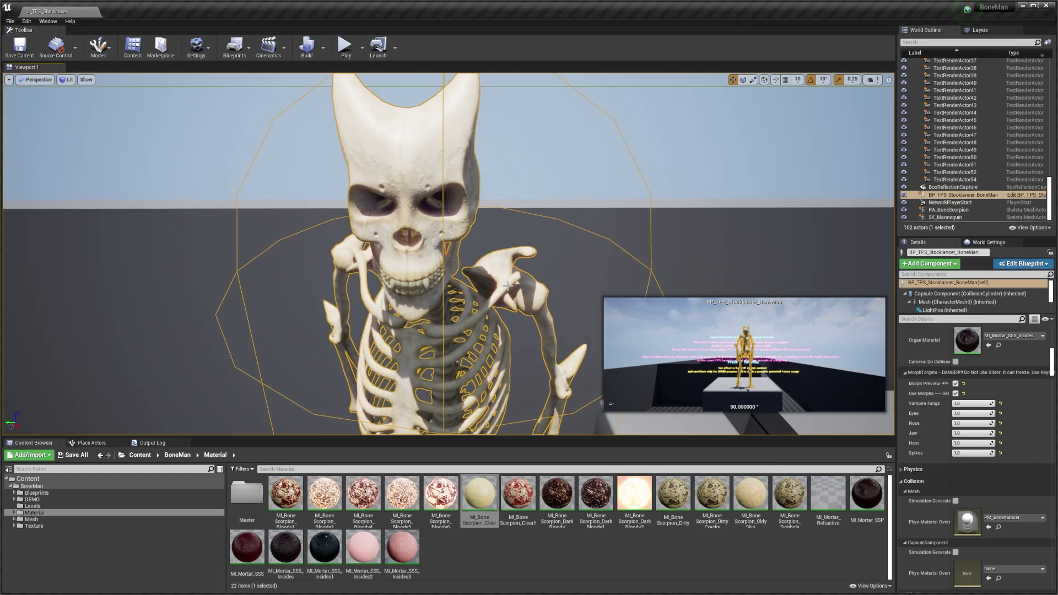
pyautogui.keyDown('alt'); pyautogui.moveTo(508, 285); pyautogui.dragTo(356, 235, button='right'); pyautogui.keyUp('alt')
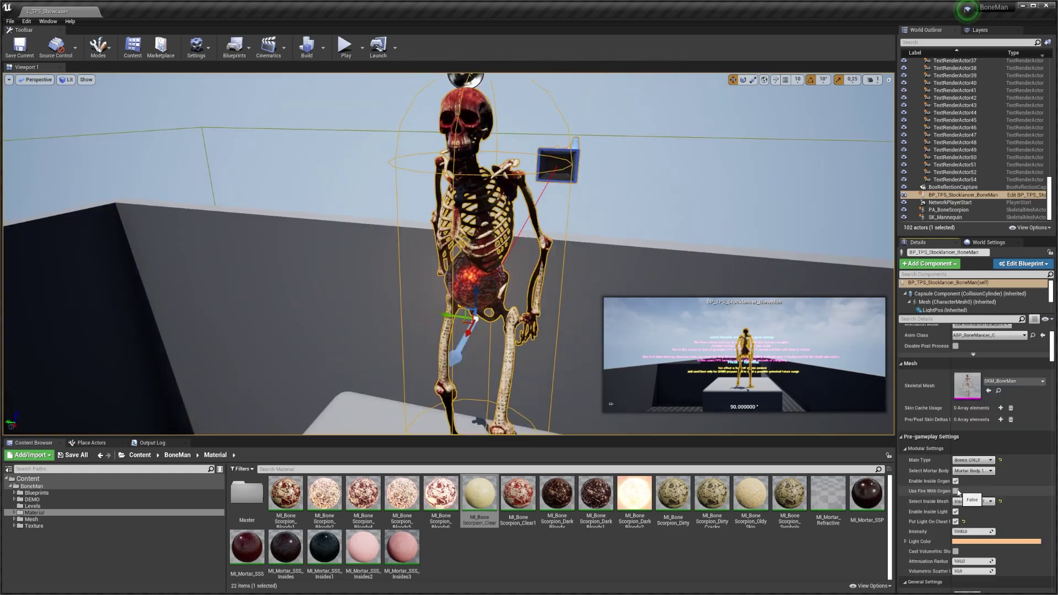
# Enable Use Fire With Organ, set Main Type to Bones With Mortar, and pick Mortar Body 4.
pyautogui.click(957, 492)
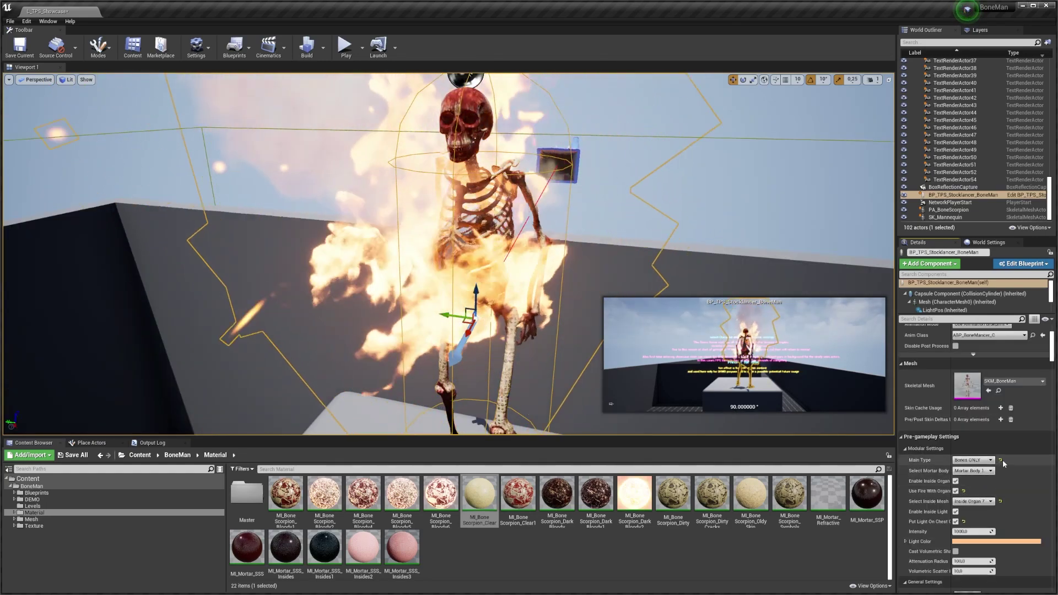
pyautogui.click(1001, 462)
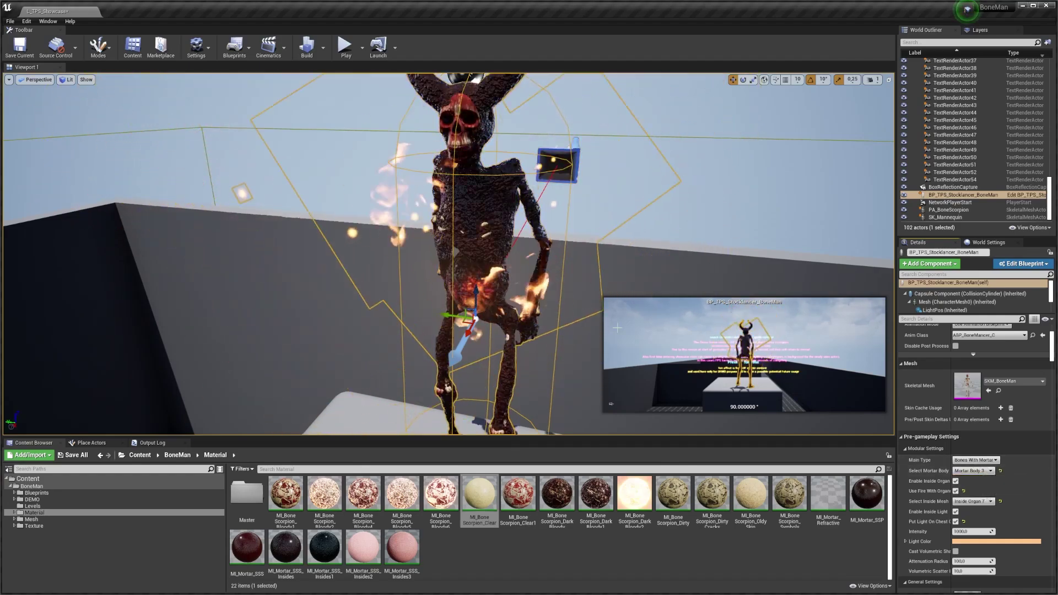
pyautogui.click(524, 269)
pyautogui.moveTo(524, 269); pyautogui.dragTo(484, 251, button='right')
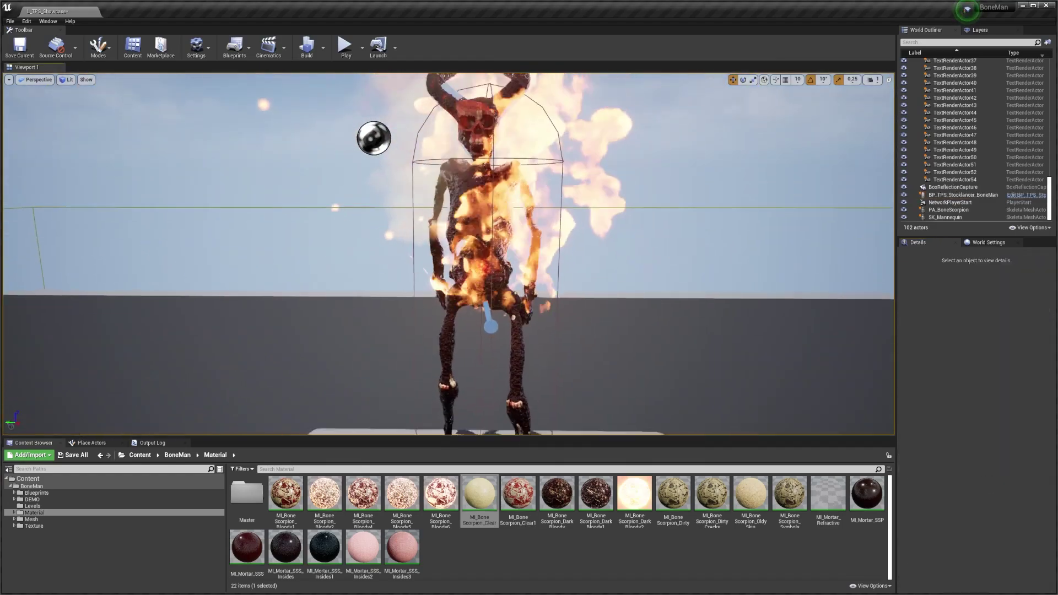
pyautogui.click(444, 216)
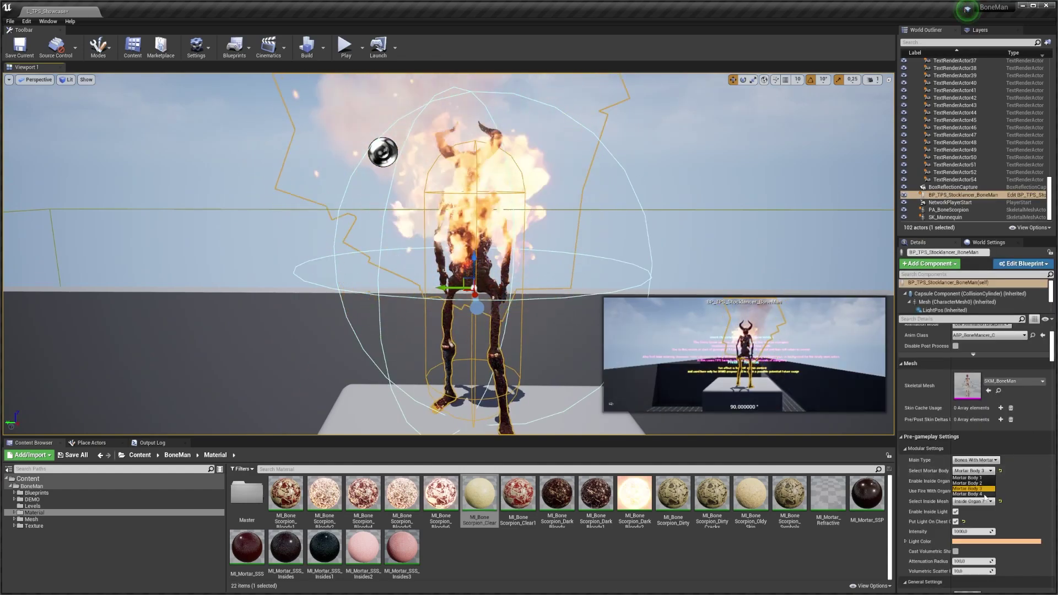
pyautogui.click(985, 494)
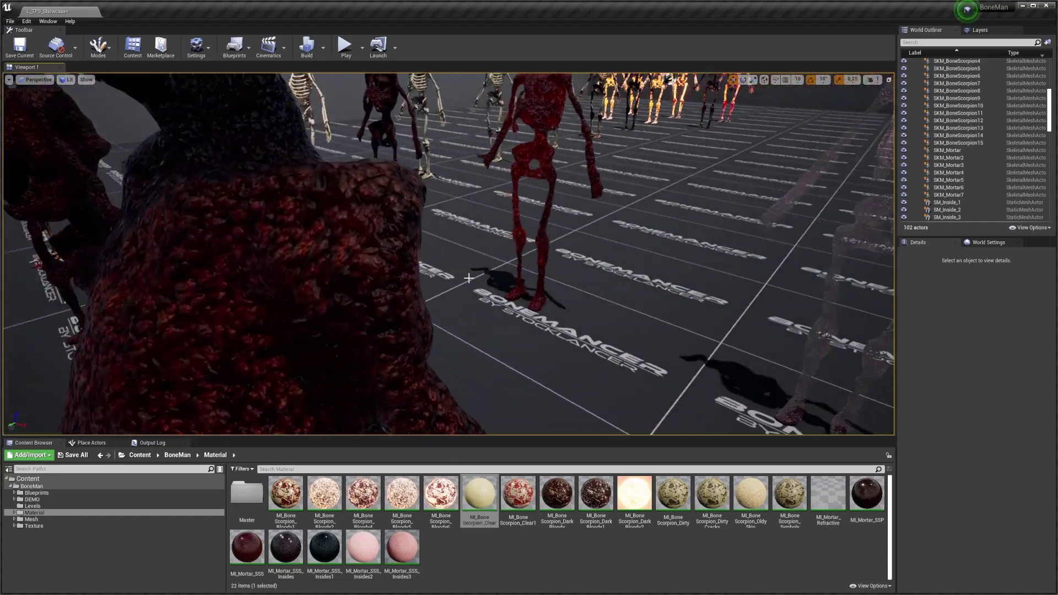
pyautogui.moveTo(469, 278); pyautogui.dragTo(469, 278, button='right')
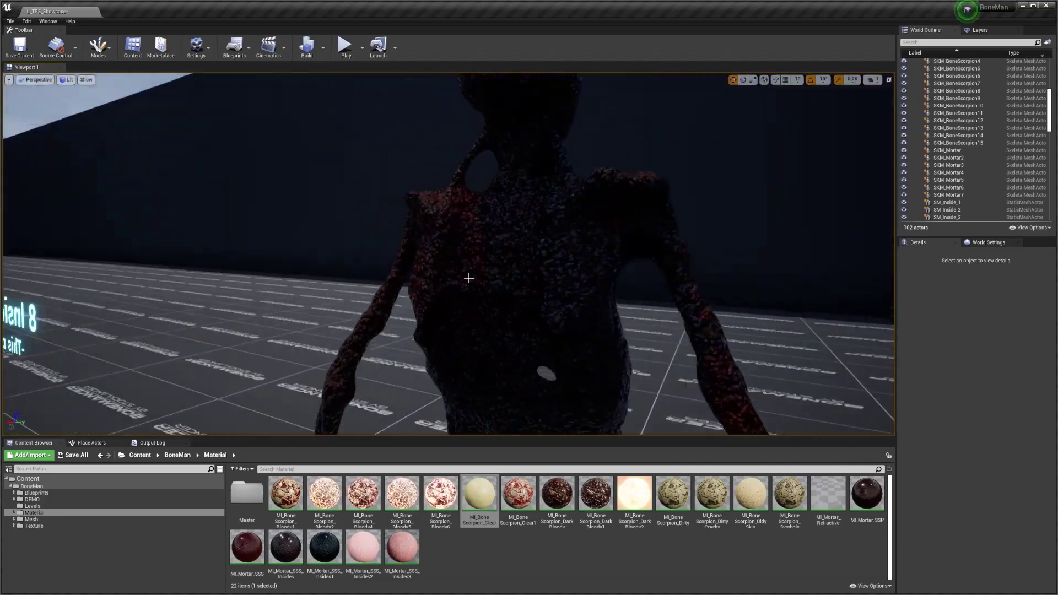
pyautogui.moveTo(469, 279); pyautogui.dragTo(436, 240, button='right')
pyautogui.moveTo(502, 291)
pyautogui.mouseDown(button='right')
pyautogui.moveTo(407, 283)
pyautogui.moveTo(400, 272)
pyautogui.mouseUp(button='right')
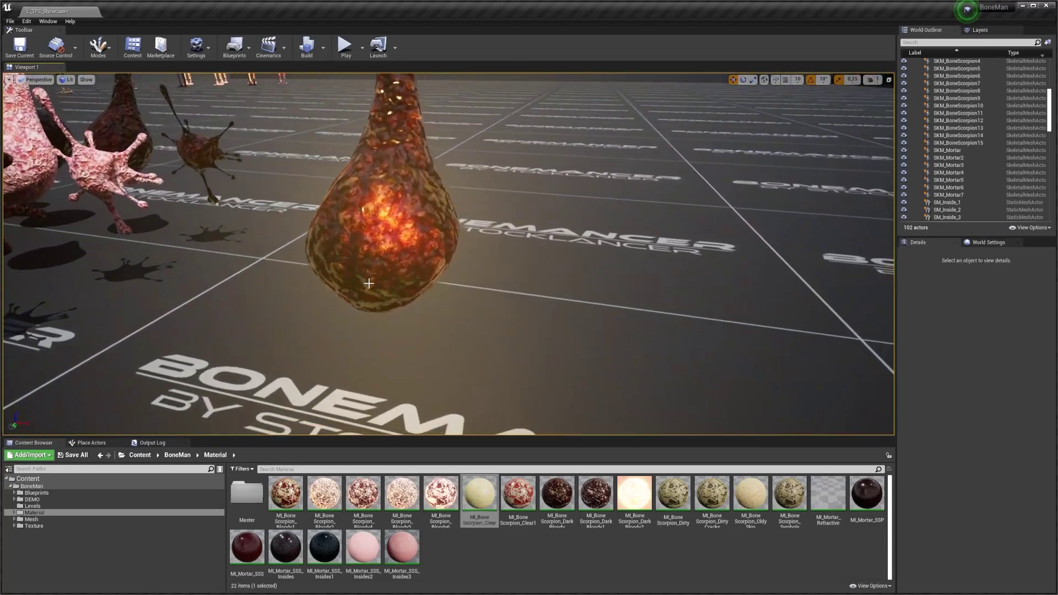
pyautogui.moveTo(501, 290); pyautogui.dragTo(433, 272, button='right')
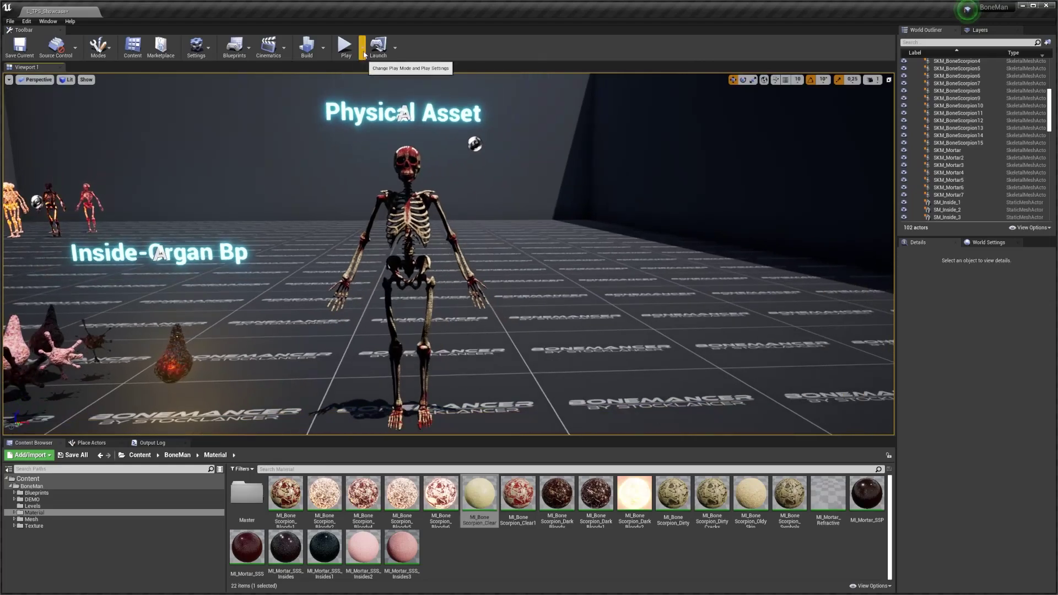
# Run the showcase level with the Play button in the main toolbar.
pyautogui.click(345, 46)
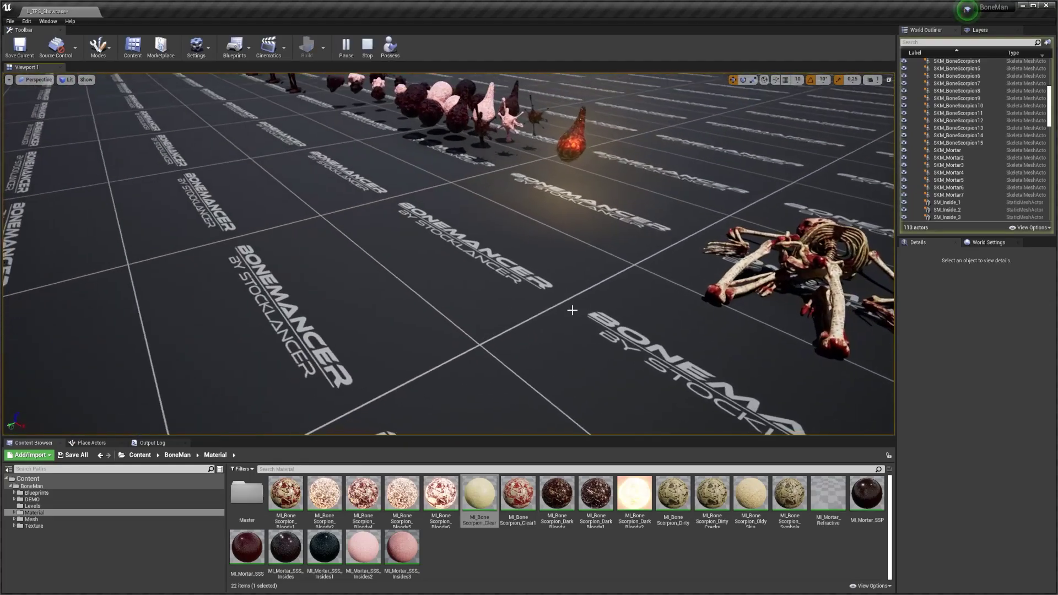